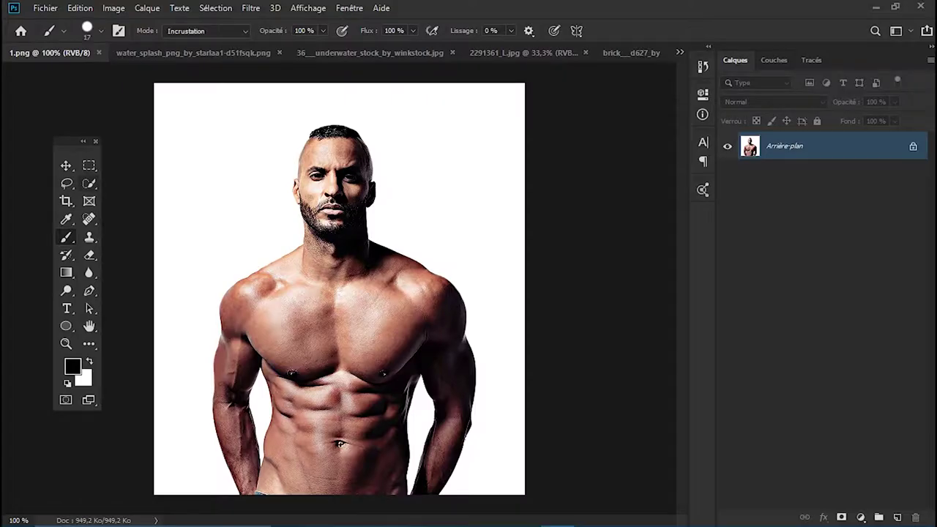
- Select the white background around the man with the Magic Wand
click(90, 183)
click(161, 195)
click(190, 147)
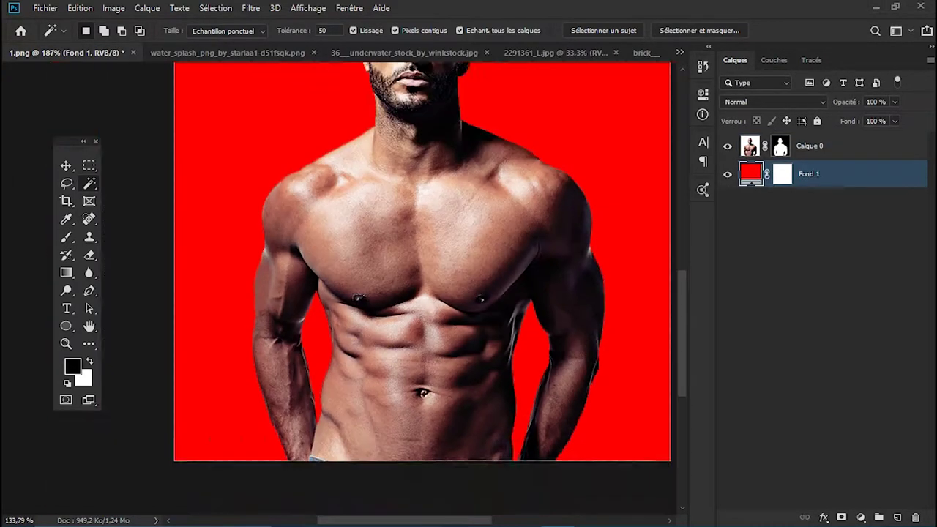
- Add a Levels adjustment above the man's layer and invert its mask to black
click(826, 147)
click(861, 517)
click(827, 329)
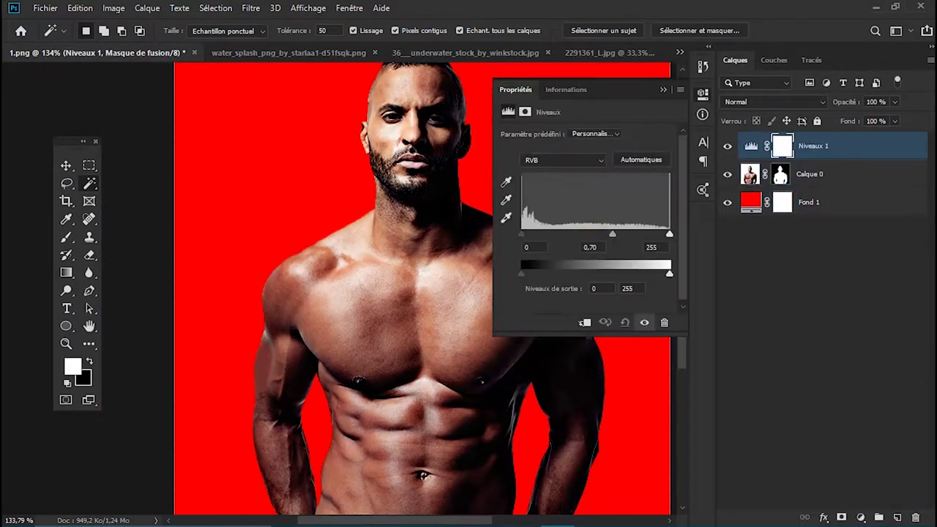
click(703, 94)
key(ctrl+i)
- Set up a larger, lower-opacity soft round brush painting in white
key(b)
right_click(386, 158)
key(Return)
key(8)
key(6)
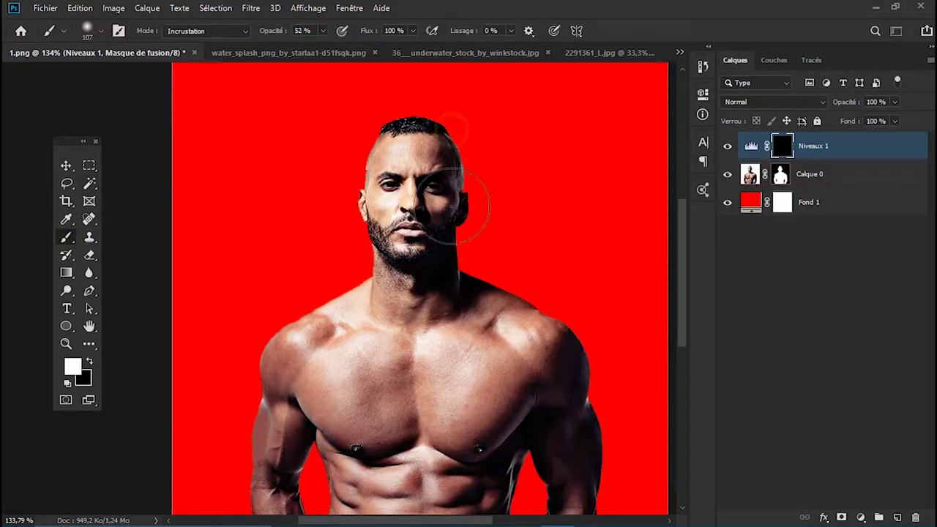
key(bracketright)
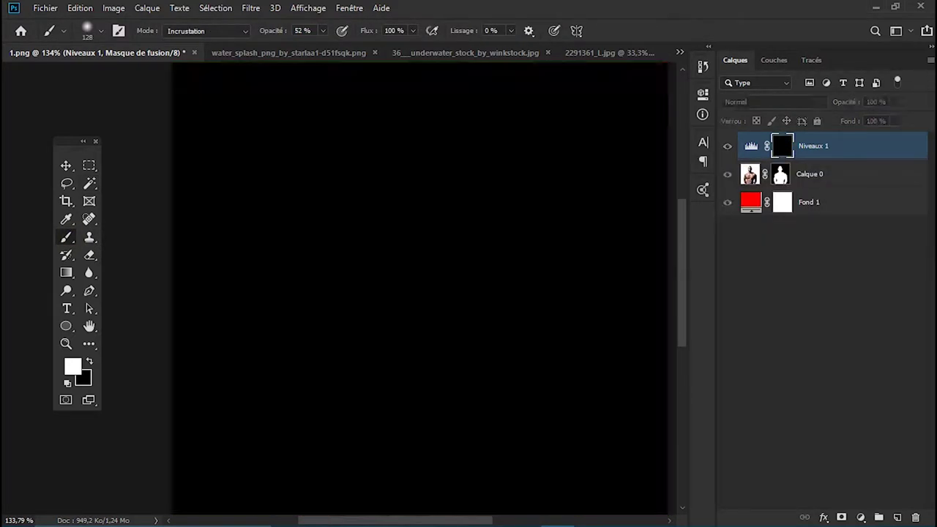
drag(452, 200, 475, 202)
click(71, 366)
click(527, 46)
- Preview the Levels mask filled white, then reset it to a black mask with the red backdrop shown
key(alt+BackSpace)
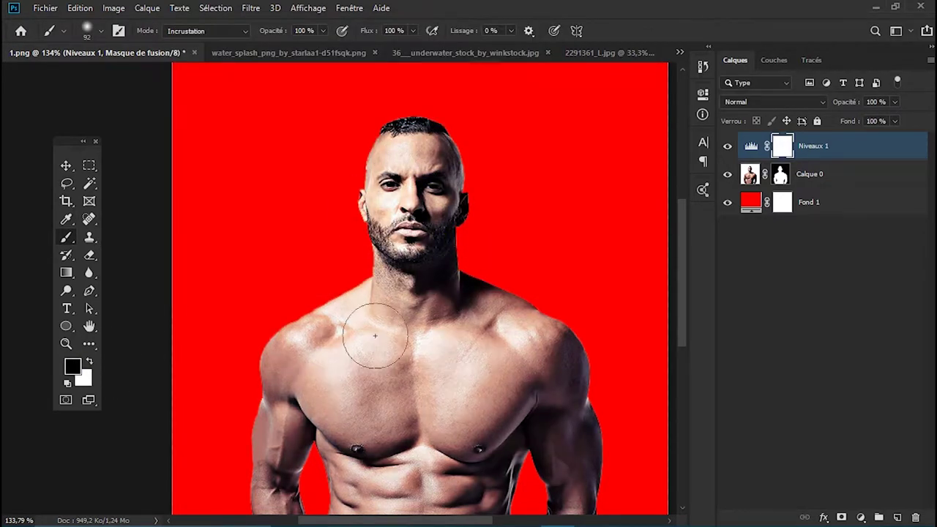
scroll(375, 335, down, 5)
scroll(375, 335, up, 5)
click(727, 202)
click(727, 146)
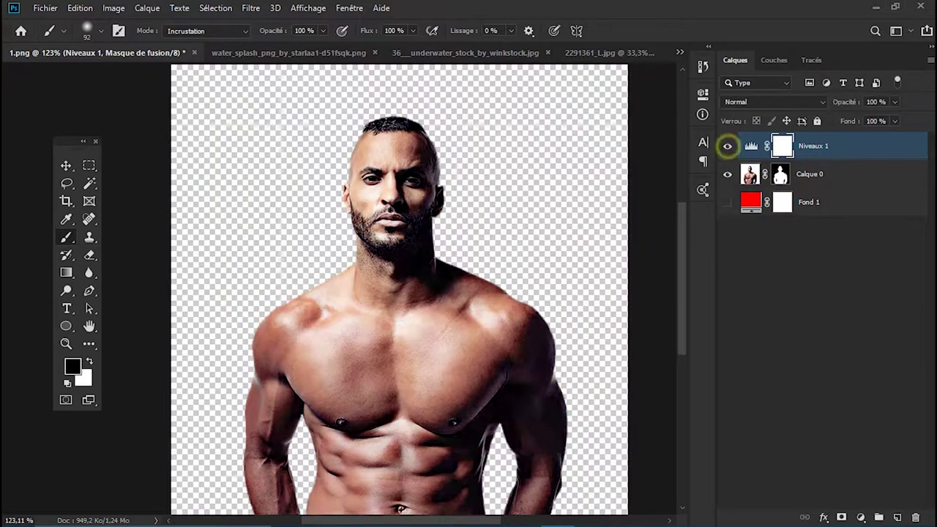
key(ctrl+backslash)
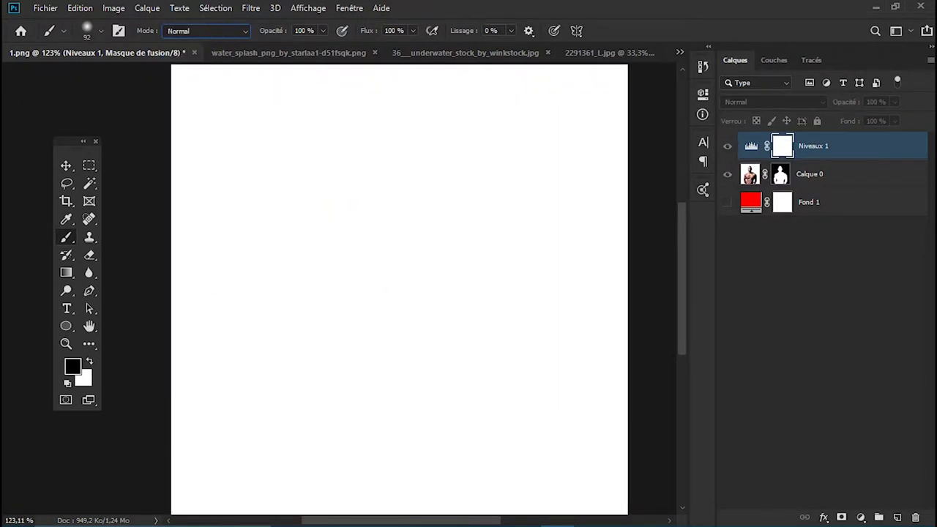
key(ctrl+2)
key(Delete)
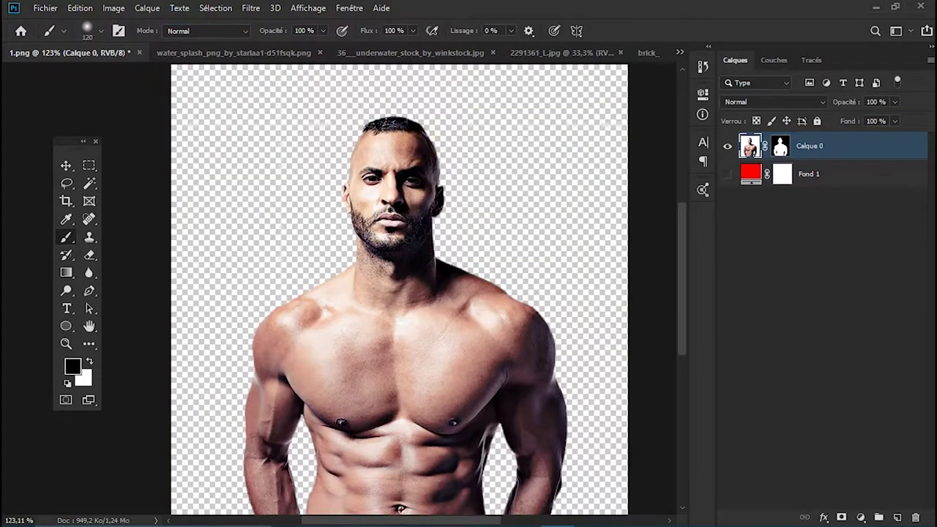
click(727, 202)
key(ctrl+i)
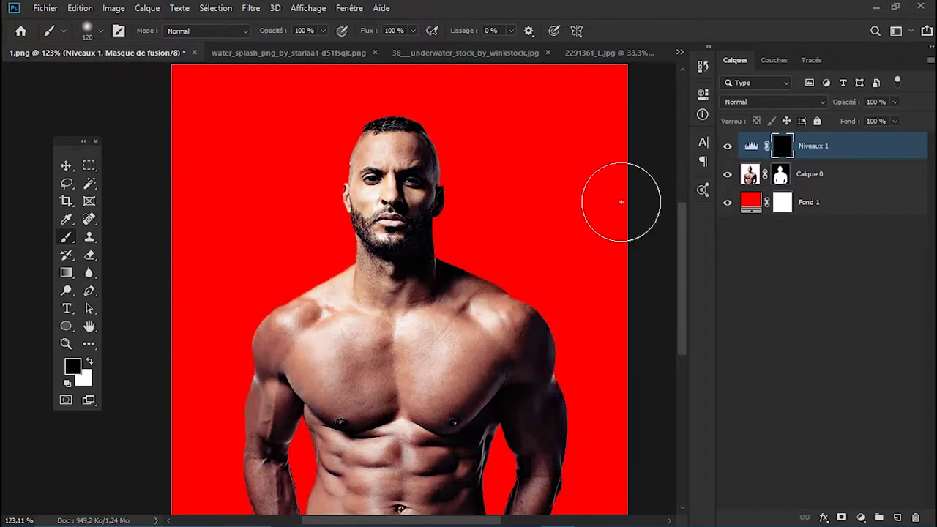
- Paint the Levels brightening onto the left arm and torso at 60% opacity
scroll(405, 150, up, 1)
key(x)
drag(429, 210, 429, 168)
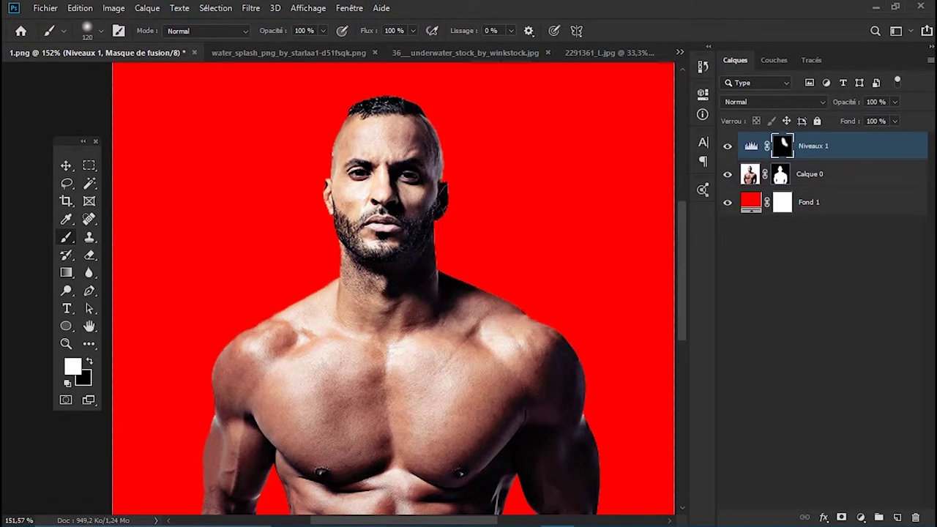
key(6)
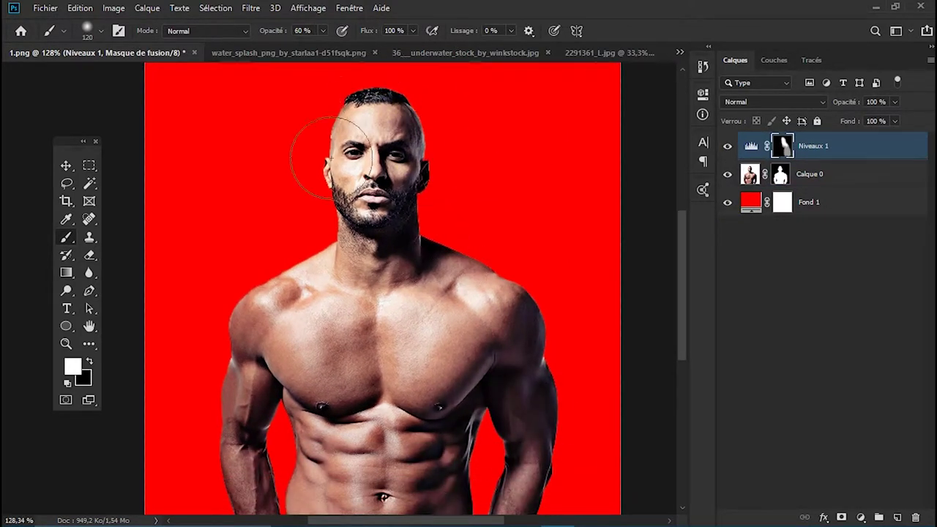
drag(307, 308, 249, 454)
drag(251, 389, 201, 274)
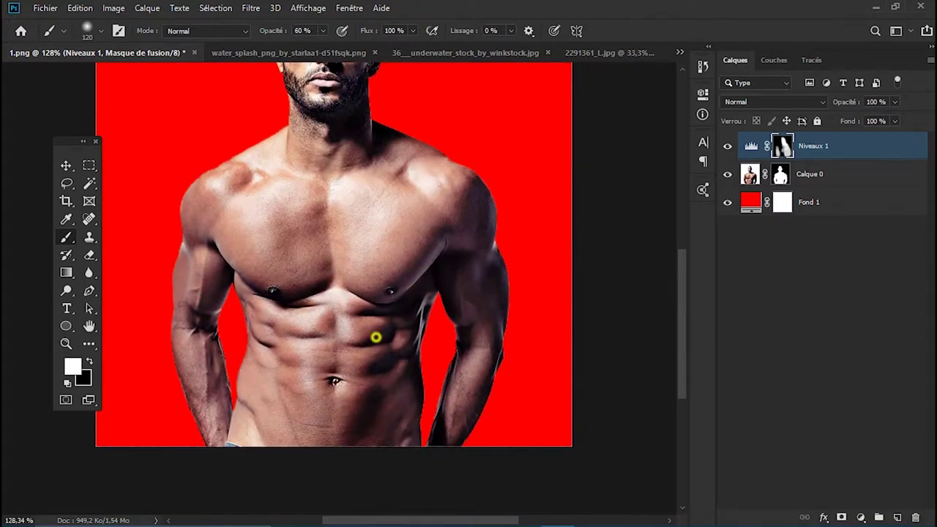
drag(361, 118, 371, 224)
scroll(576, 115, up, 2)
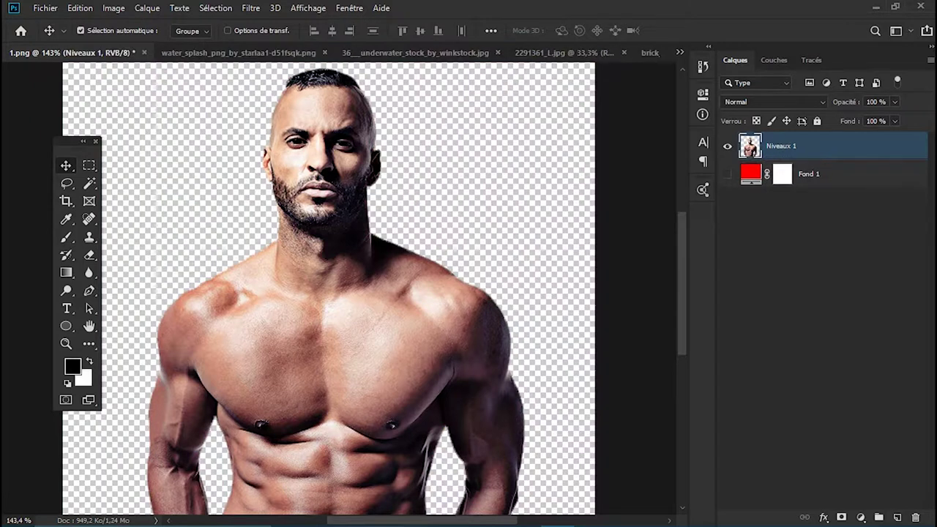
- Close the 2291361 image and return to the man's document
click(781, 146)
click(227, 53)
click(557, 53)
click(623, 52)
click(59, 53)
- Move the man onto the brick wall document and enlarge him to 394%, lower-centre
mouse_move(781, 142)
mouse_down()
mouse_move(333, 381)
mouse_move(252, 275)
mouse_up()
key(ctrl+t)
drag(381, 249, 372, 291)
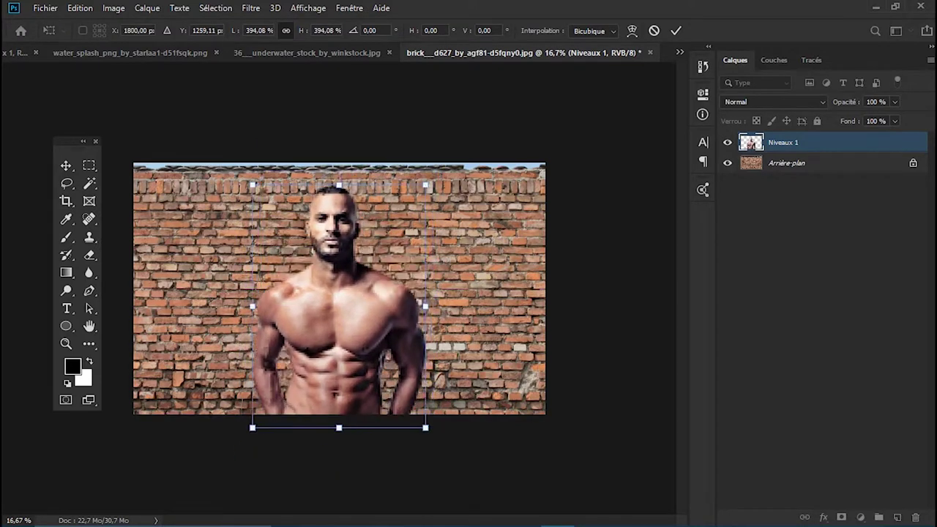
key(Return)
scroll(340, 288, up, 2)
key(ctrl+shift+Tab)
key(ctrl+Tab)
scroll(339, 289, up, 1)
- Duplicate the man, desaturate the copy, and mask it with a copy of the Bleu channel
key(ctrl+j)
key(ctrl+shift+u)
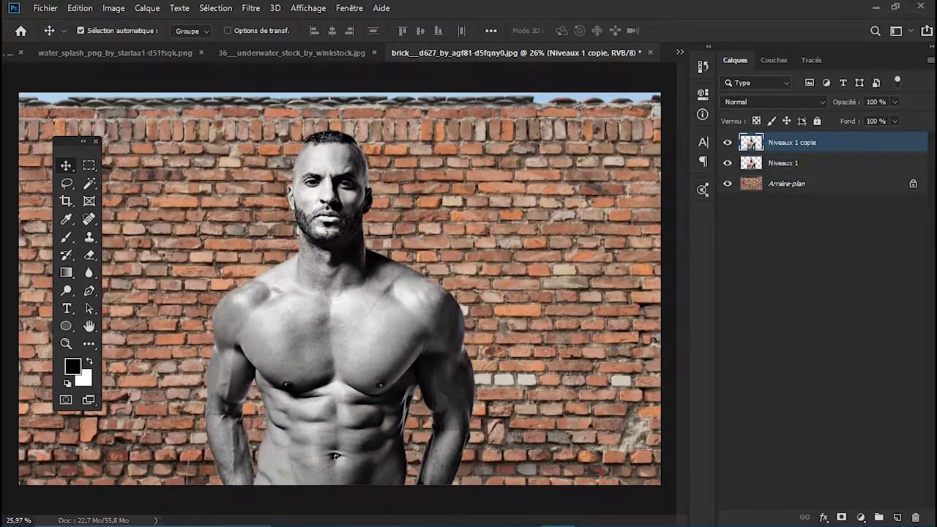
click(775, 60)
click(766, 135)
ctrl+click(745, 135)
key(x)
drag(766, 135, 896, 517)
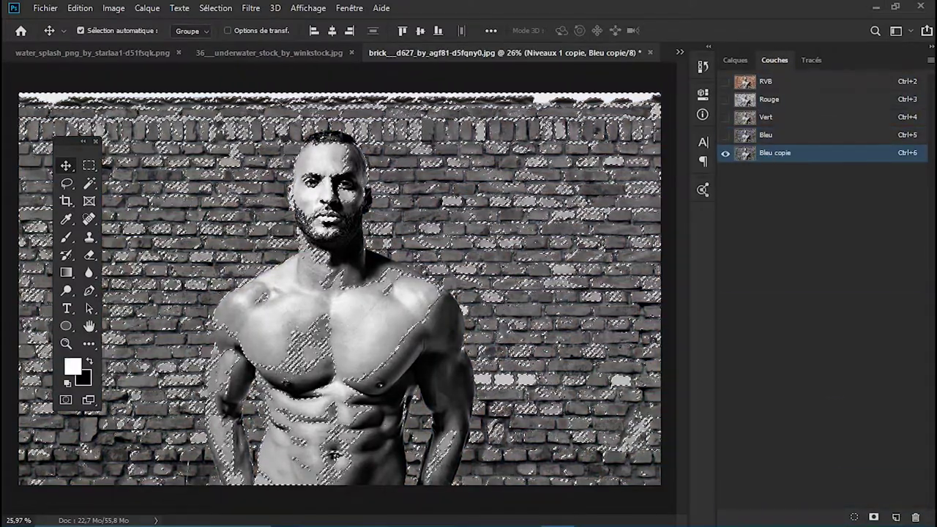
click(736, 60)
click(841, 517)
- Hide the original man layer so only the masked copy shows over the bricks
key(x)
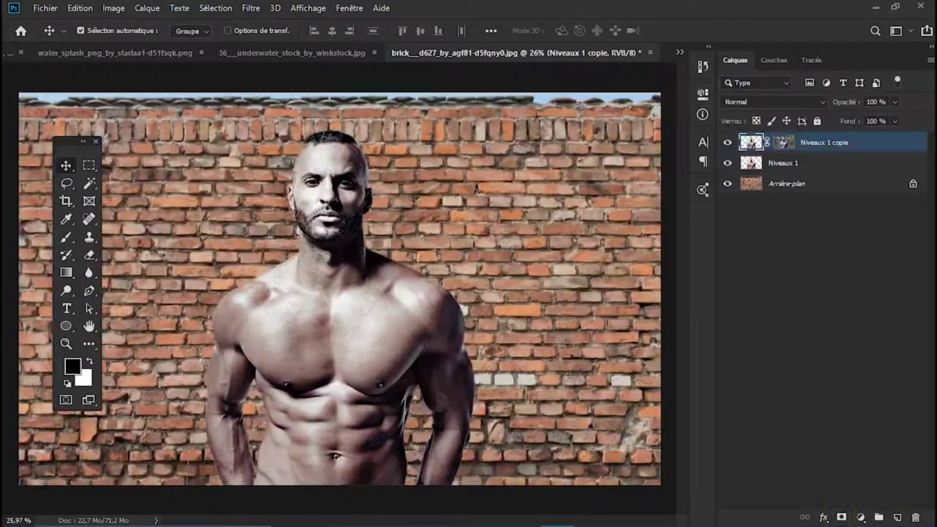
click(727, 163)
click(774, 102)
key(Escape)
- Duplicate the masked copy and apply the Verre glass filter with Déformation 6
key(ctrl+j)
click(251, 8)
click(293, 65)
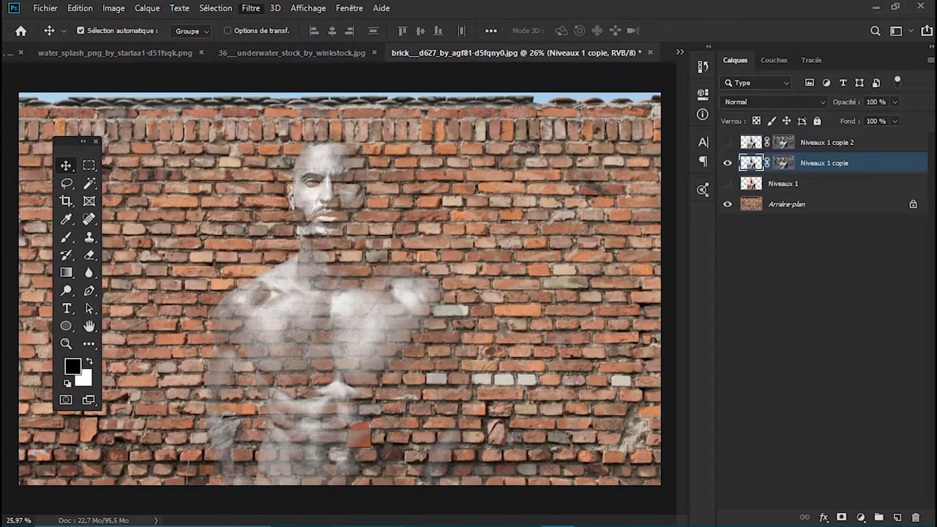
click(568, 65)
click(703, 89)
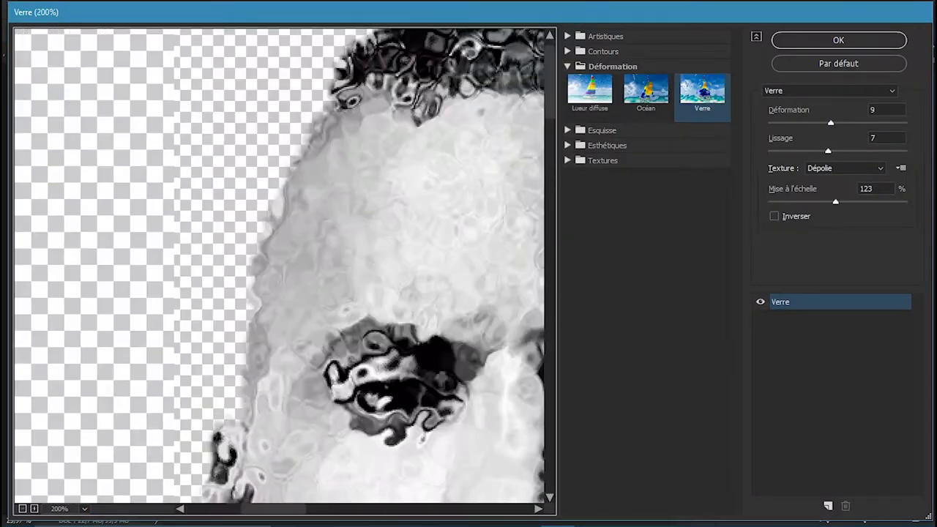
key(ctrl+minus)
key(ctrl+minus)
click(798, 122)
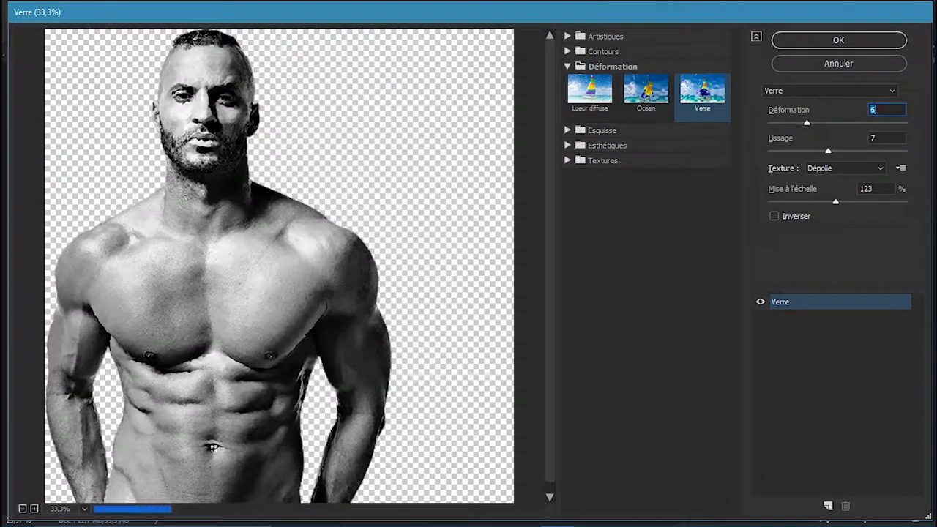
key(Return)
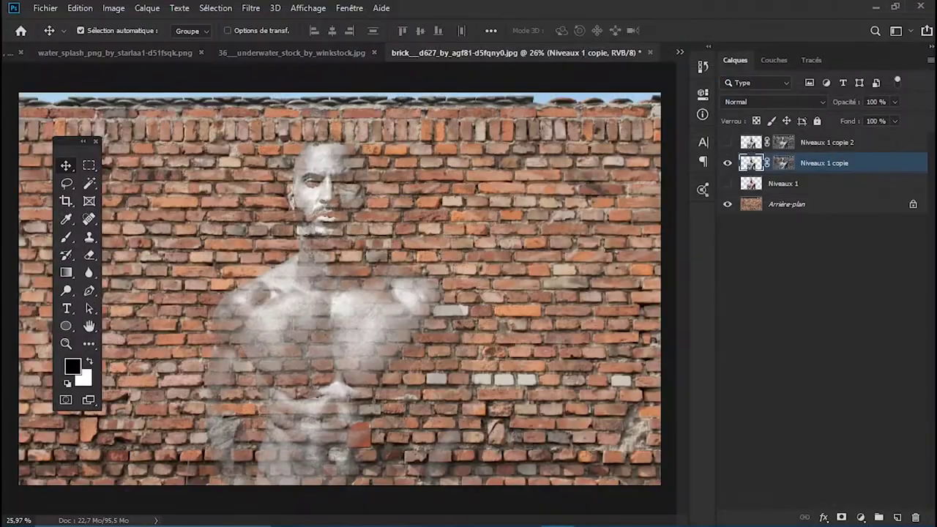
- Reopen the Filter Gallery on the second copy's mask and cancel without changes
click(216, 8)
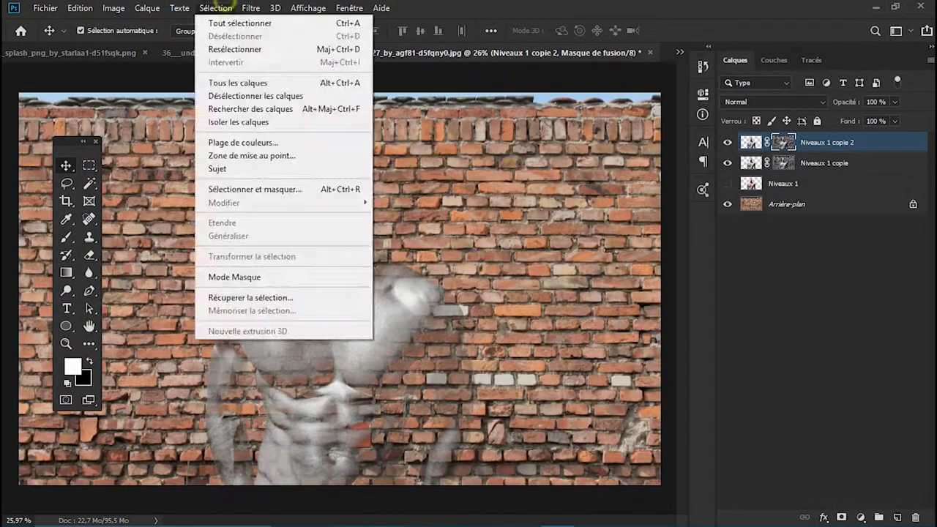
click(278, 65)
click(824, 68)
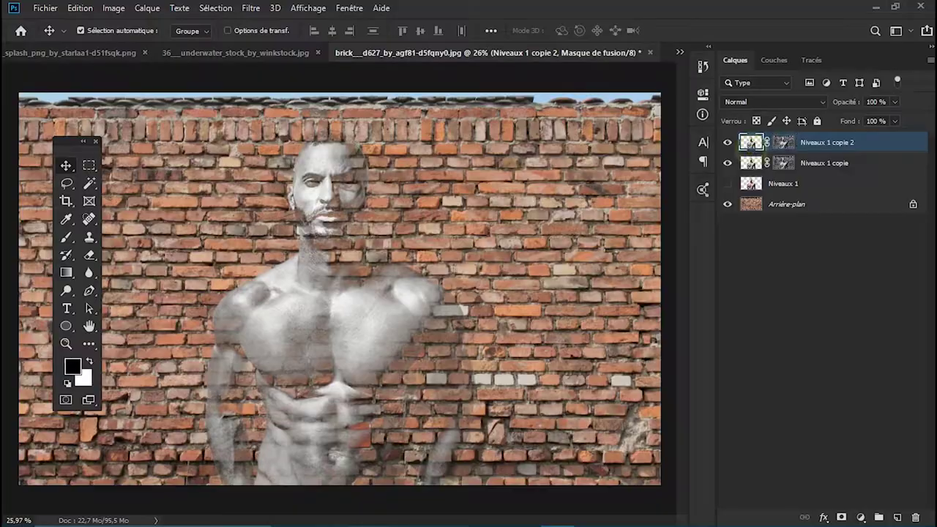
click(251, 8)
- Apply the Chrome sketch filter with Détail 10 and Lissage 10, blended in Luminosité mode
click(279, 66)
click(568, 81)
click(646, 104)
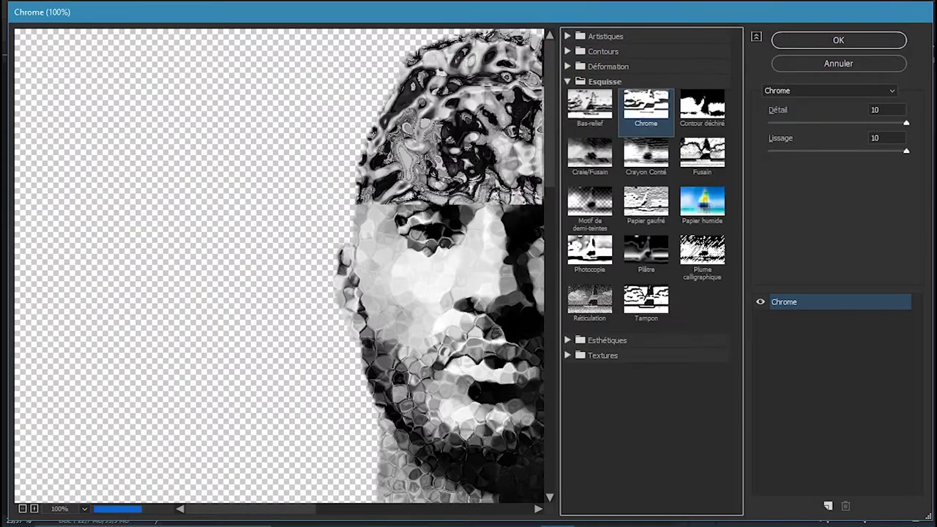
key(ctrl+minus)
key(ctrl+minus)
key(ctrl+minus)
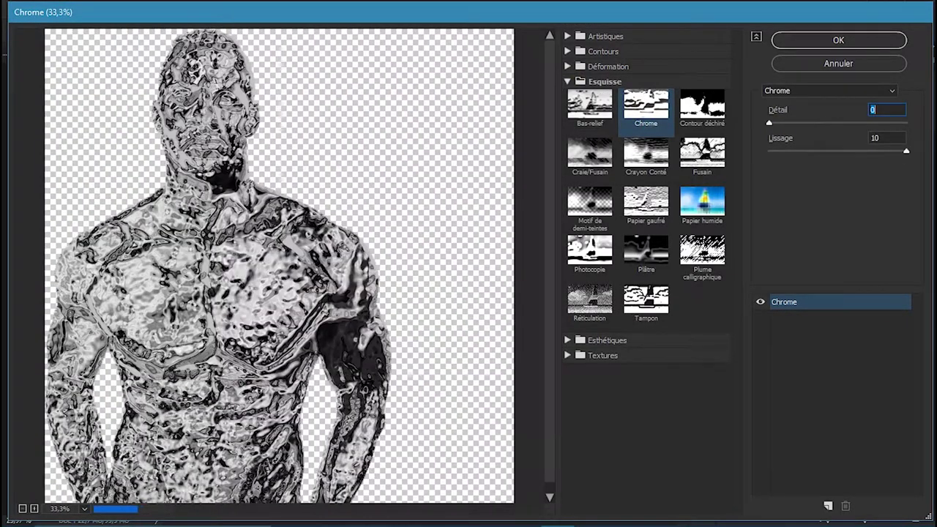
drag(906, 151, 768, 151)
drag(810, 122, 906, 122)
drag(769, 151, 884, 151)
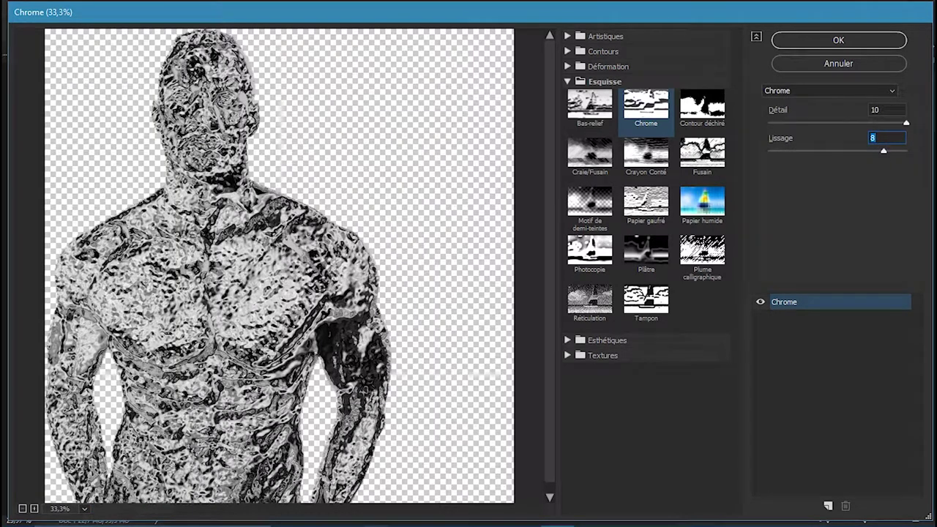
drag(884, 151, 904, 151)
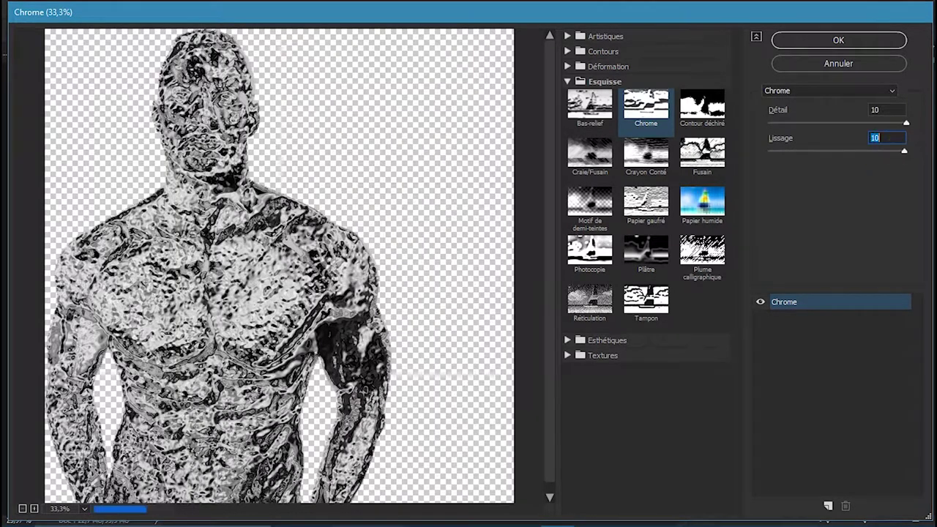
key(Return)
click(774, 102)
click(784, 430)
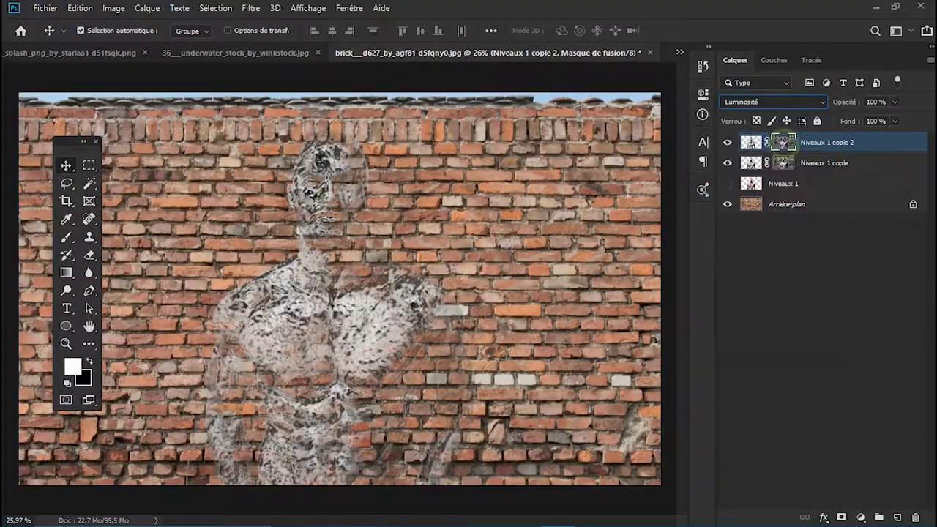
- Set the first copy's blend mode to Luminosité, then hide it
click(784, 142)
click(727, 162)
key(x)
click(728, 163)
click(824, 162)
click(774, 102)
click(747, 430)
click(727, 163)
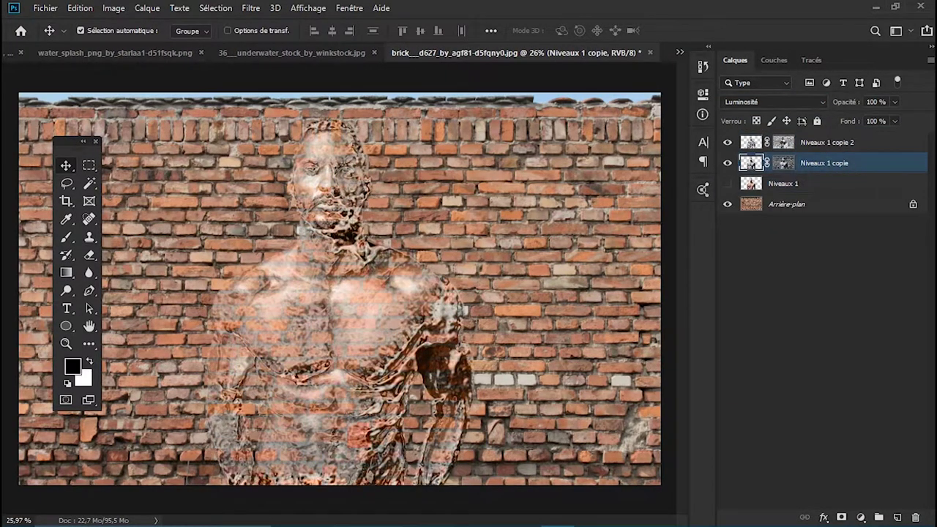
- Duplicate the second copy, blend it as Incrustation, and apply Levels: black point 33, midtones 1,25
click(750, 142)
key(ctrl+j)
click(784, 142)
click(774, 102)
click(766, 269)
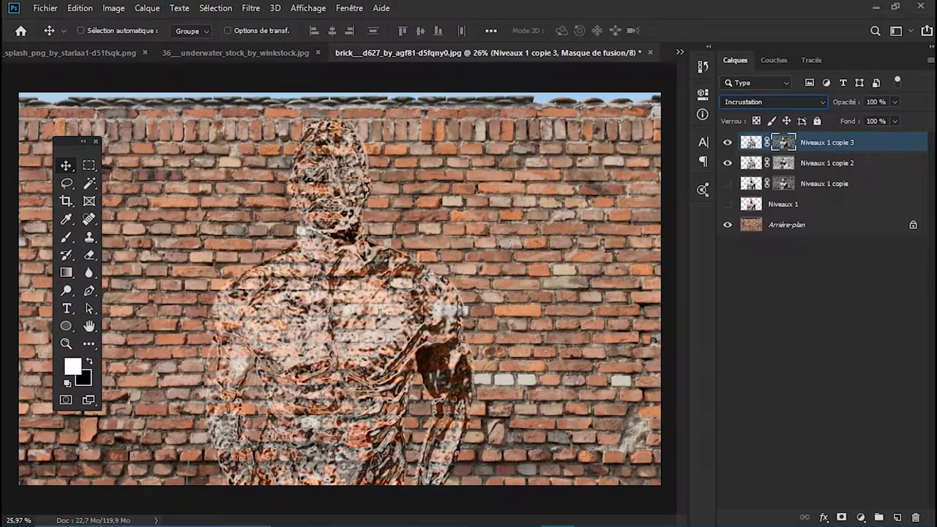
key(ctrl+l)
drag(634, 233, 661, 233)
mouse_move(548, 235)
mouse_down()
mouse_move(651, 233)
mouse_move(571, 233)
mouse_up()
drag(661, 233, 641, 233)
key(Return)
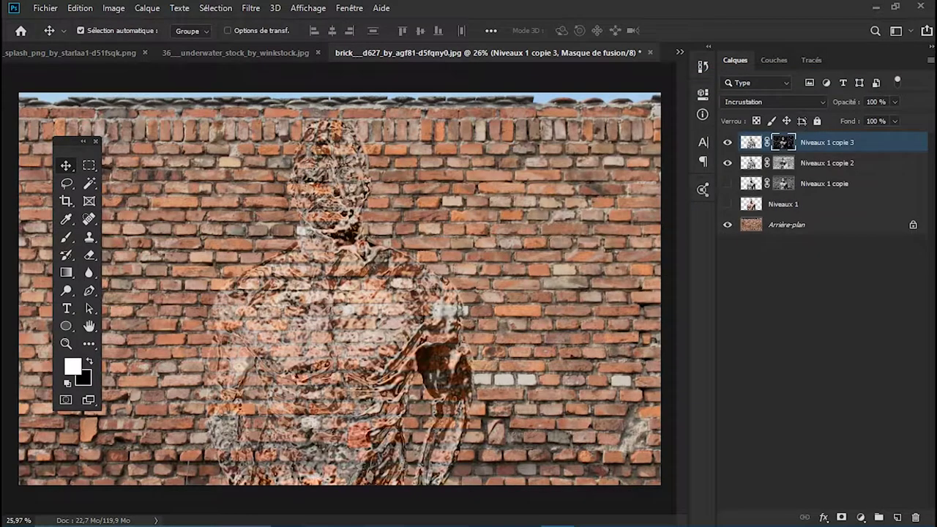
- Darken the Niveaux 1 copie 2 mask's midtones to 0,80 with Levels
click(784, 163)
alt+click(783, 163)
key(ctrl+l)
drag(643, 233, 656, 234)
key(Return)
key(ctrl+l)
key(Return)
- Duplicate into Niveaux 1 copie 3 with Levels on its mask, and copy the original man to the top
key(ctrl+j)
key(ctrl+l)
key(Return)
key(v)
click(784, 203)
key(ctrl+j)
key(ctrl+shift+bracketright)
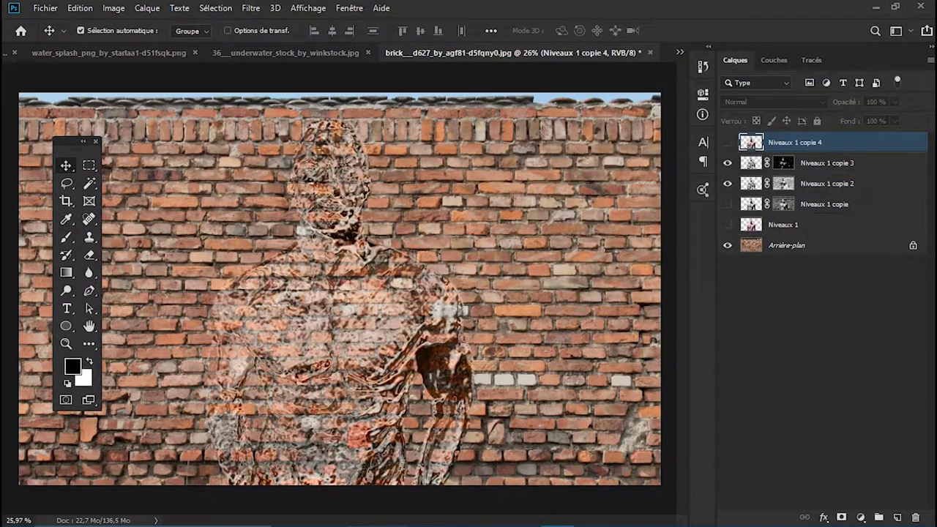
- Show Niveaux 1 copie 4, align it with copies 2 and 3, and add a layer mask
click(727, 142)
key(alt+shift+bracketleft)
key(alt+shift+bracketleft)
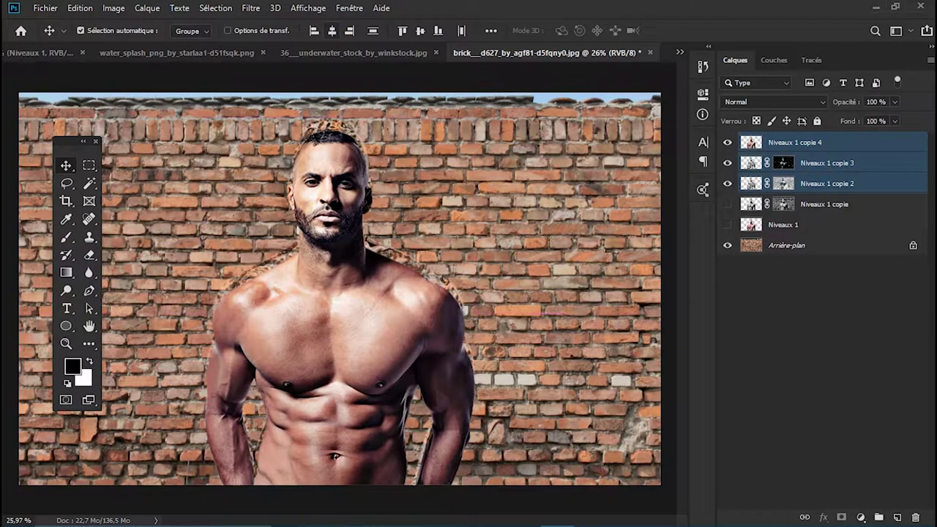
click(420, 30)
click(883, 143)
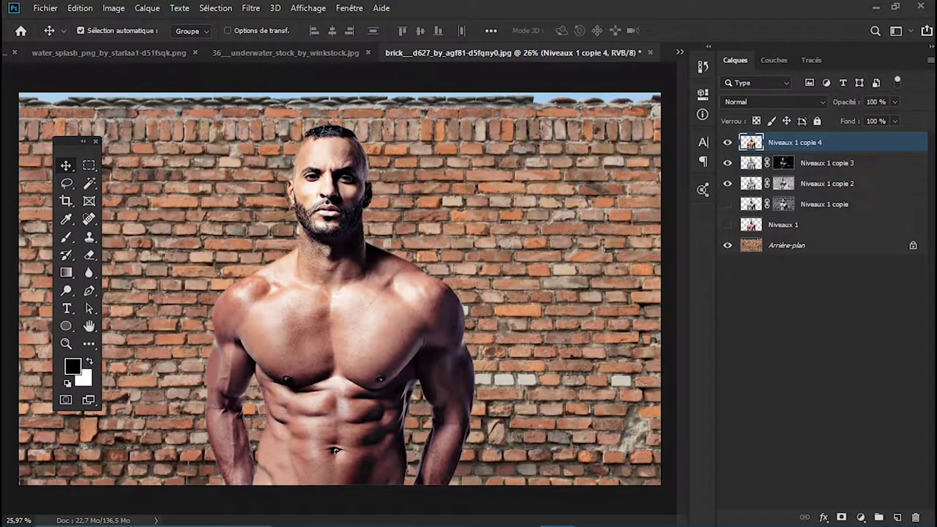
click(841, 517)
- Paint black on the copie 4 mask over the abdomen to reveal the rippled water
key(b)
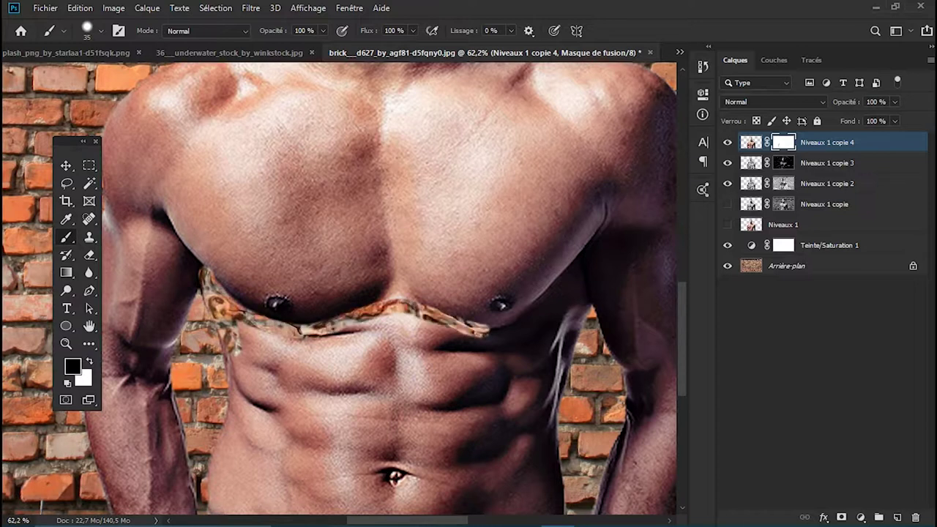
scroll(232, 377, down, 2)
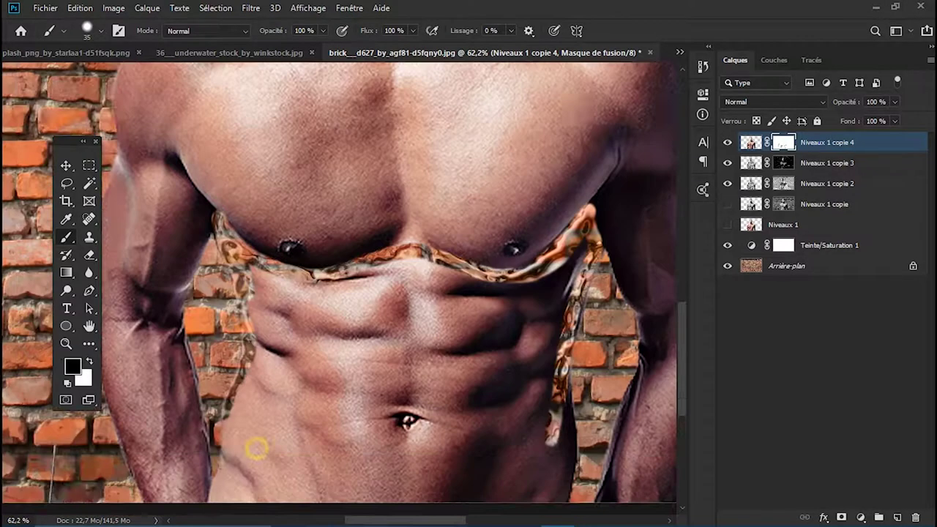
scroll(231, 388, down, 3)
mouse_move(569, 186)
mouse_down()
mouse_move(523, 387)
mouse_move(447, 212)
mouse_move(257, 212)
mouse_move(287, 311)
mouse_move(280, 435)
mouse_move(410, 322)
mouse_up()
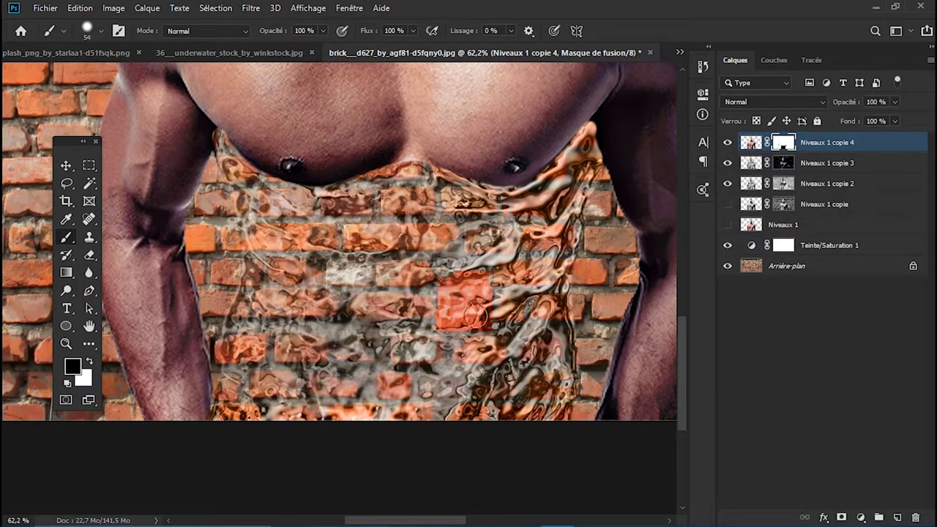
key(ctrl+0)
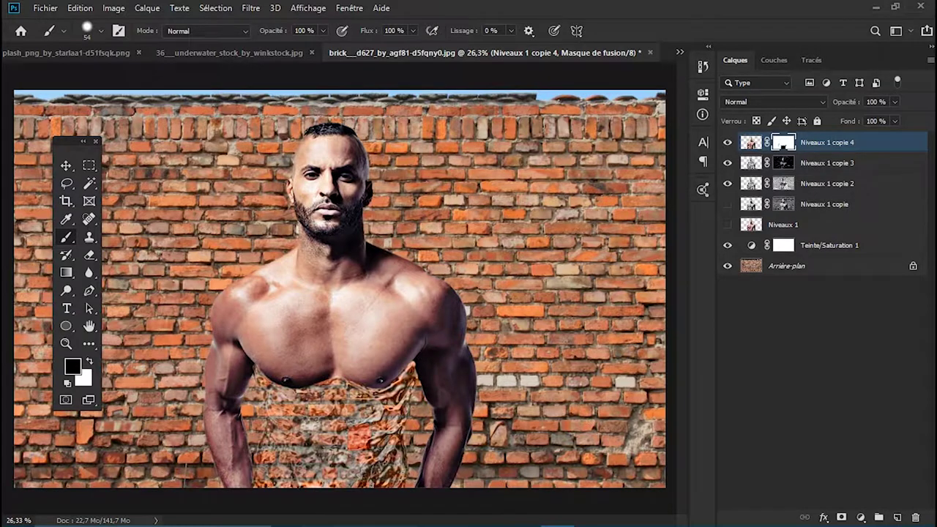
scroll(340, 289, up, 3)
scroll(340, 289, down, 3)
scroll(341, 289, up, 1)
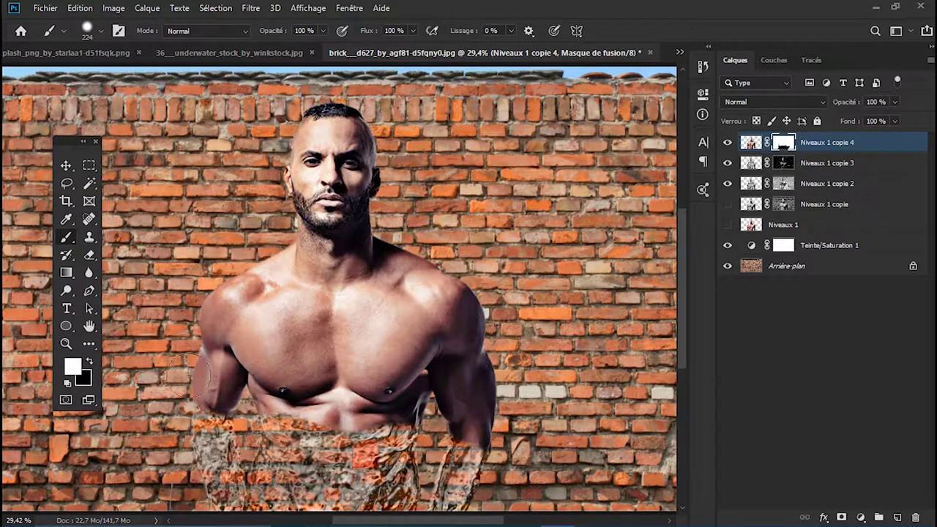
- Zoom in on the torso and waist and switch to the path tool
right_click(516, 446)
key(Escape)
scroll(356, 349, up, 3)
click(88, 291)
right_click(335, 312)
key(Escape)
scroll(202, 292, up, 3)
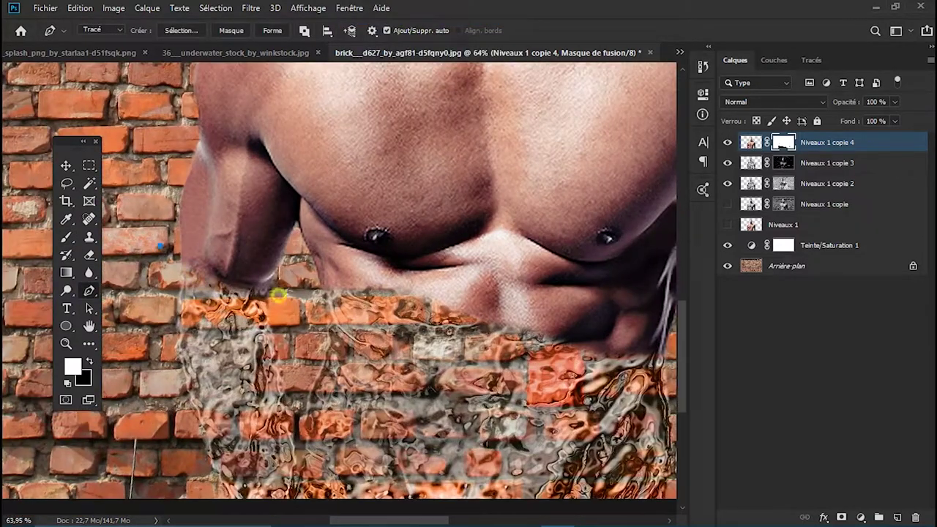
- Trace a curved waterline path with two Pen anchors across the man's abdomen, zoomed to 50%
click(530, 343)
drag(530, 342, 400, 290)
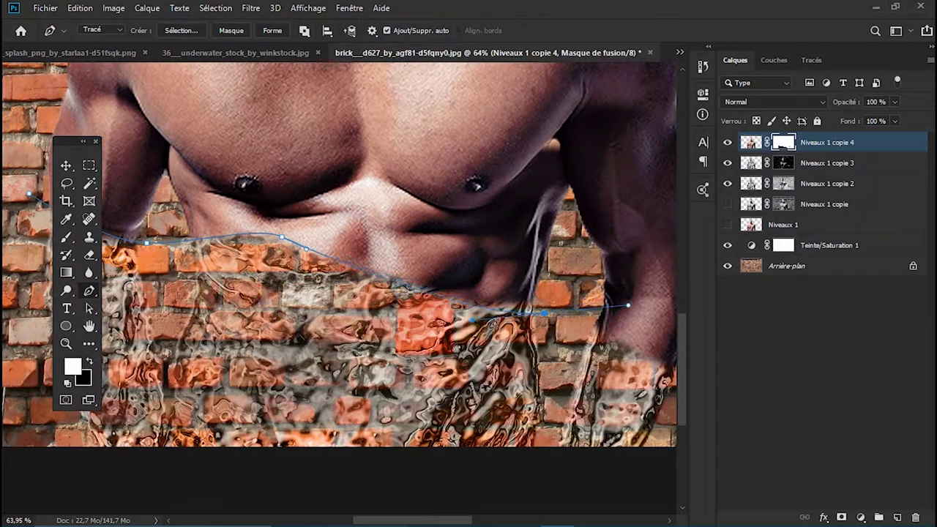
drag(543, 314, 413, 295)
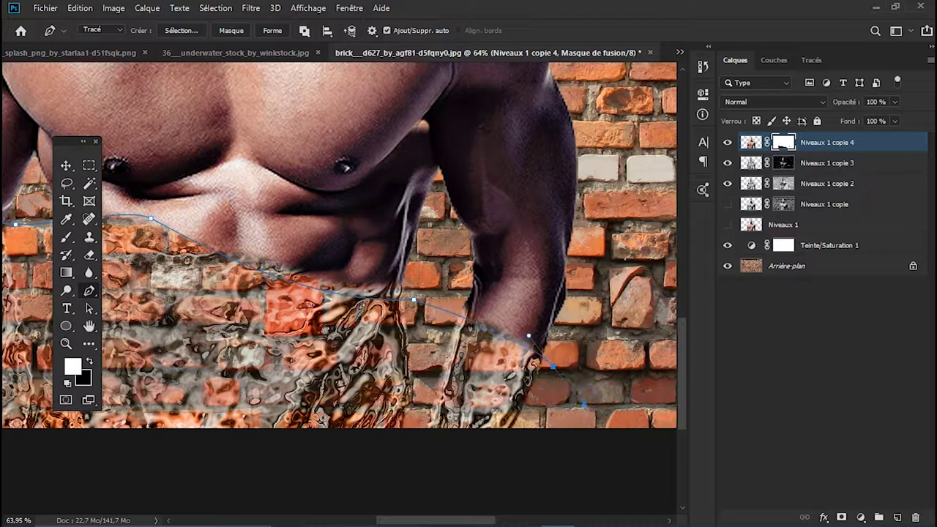
scroll(583, 405, down, 3)
scroll(529, 355, down, 1)
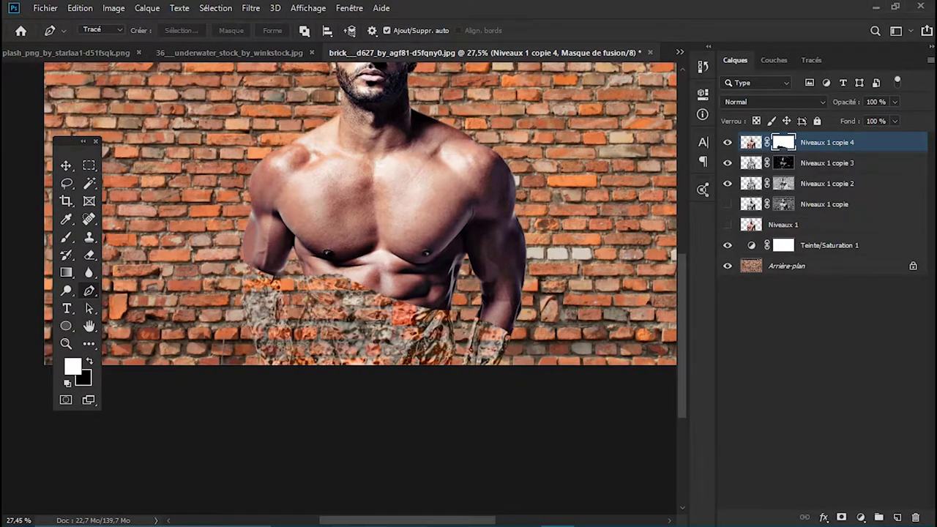
key(ctrl+plus)
key(ctrl+plus)
- Select the whole underwater photo and drag it into the brick wall document
click(236, 53)
click(64, 166)
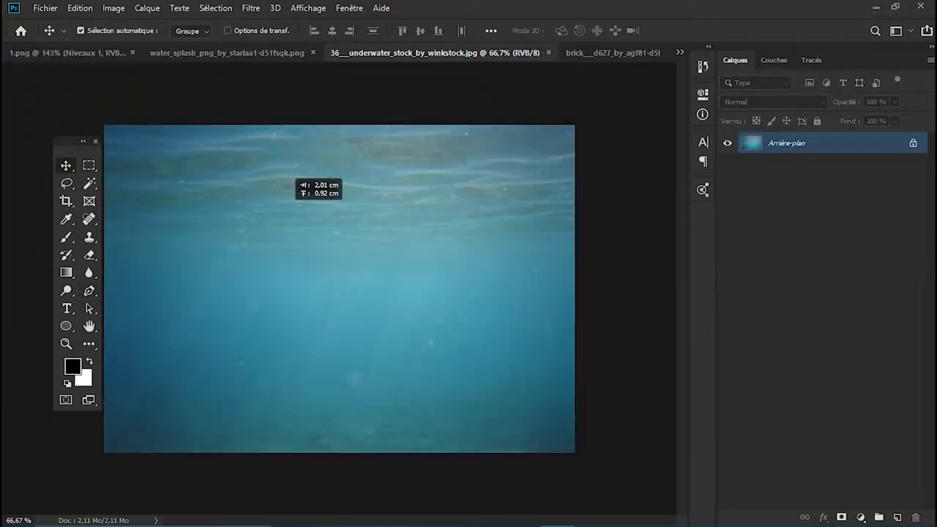
key(ctrl+a)
click(66, 52)
click(144, 52)
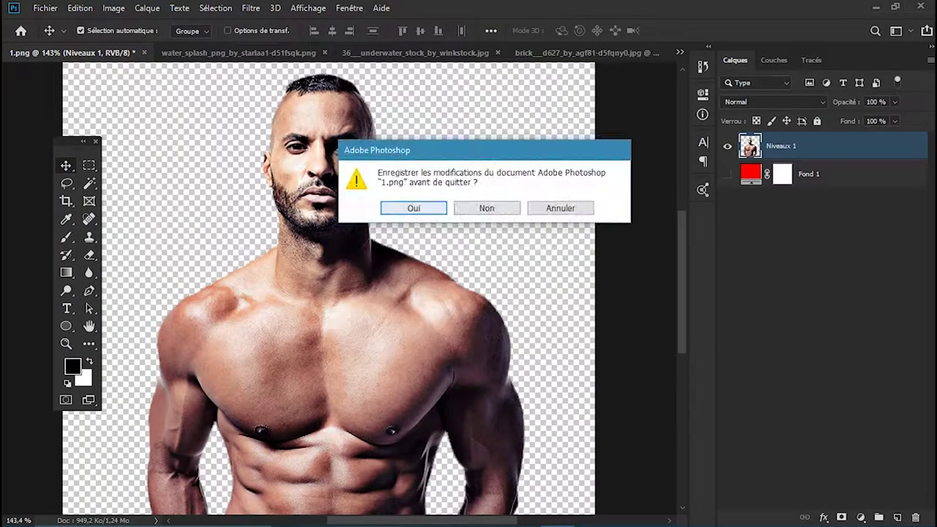
click(486, 210)
drag(336, 292, 516, 59)
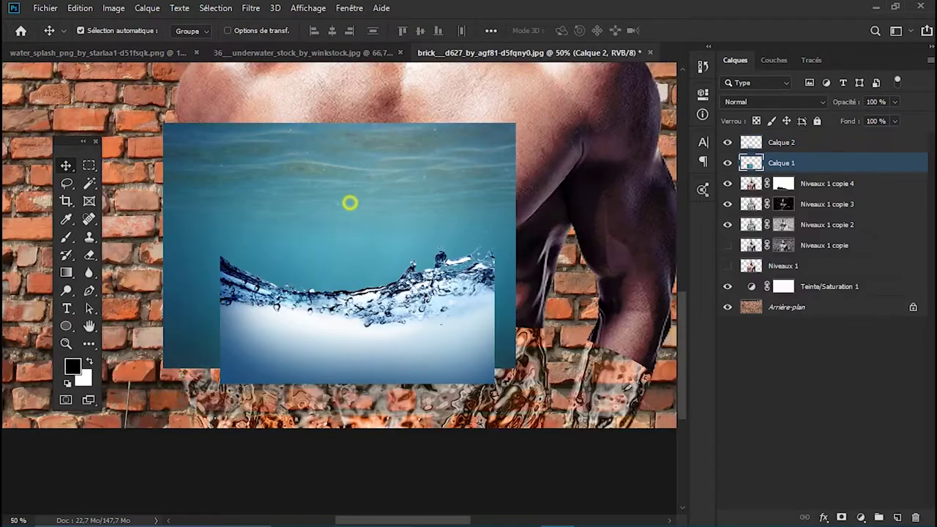
- Hide Calque 2, then rotate the underwater layer about 8.5° and enlarge it to about 162% over the torso
click(728, 142)
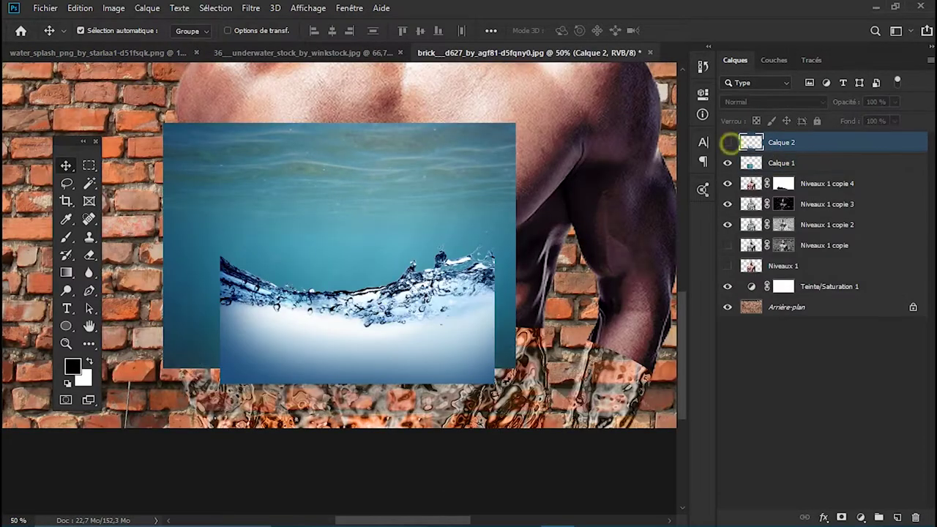
key(ctrl+t)
drag(575, 170, 593, 199)
scroll(593, 199, down, 2)
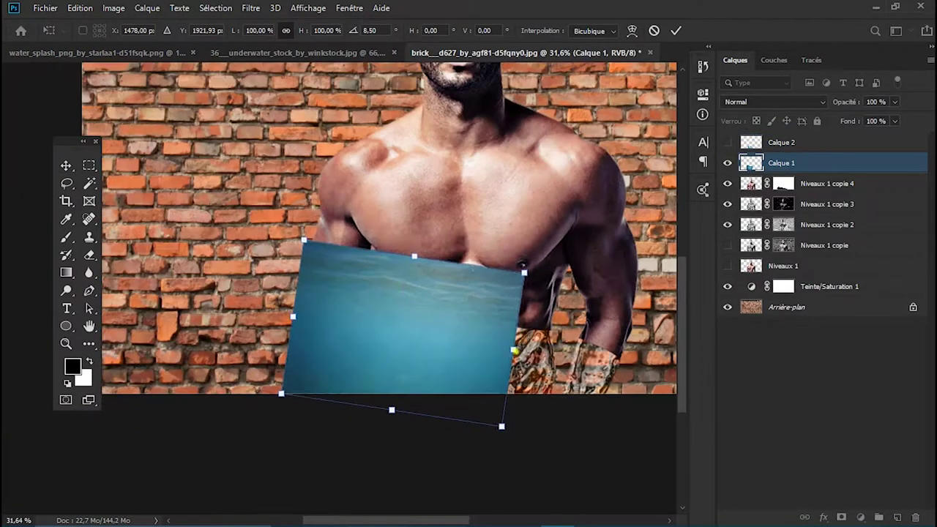
drag(527, 341, 529, 381)
drag(619, 430, 623, 372)
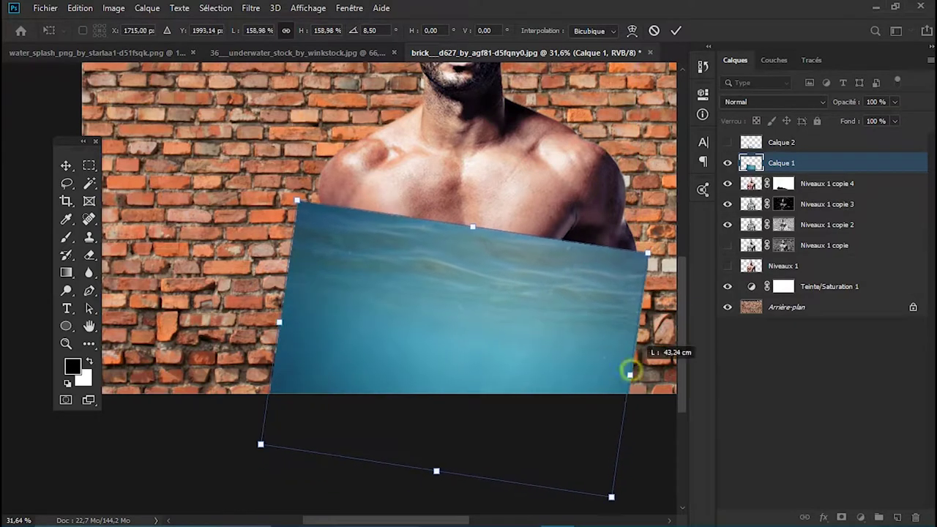
key(6)
key(8)
mouse_move(548, 385)
mouse_down()
mouse_move(543, 337)
mouse_move(547, 346)
mouse_up()
key(0)
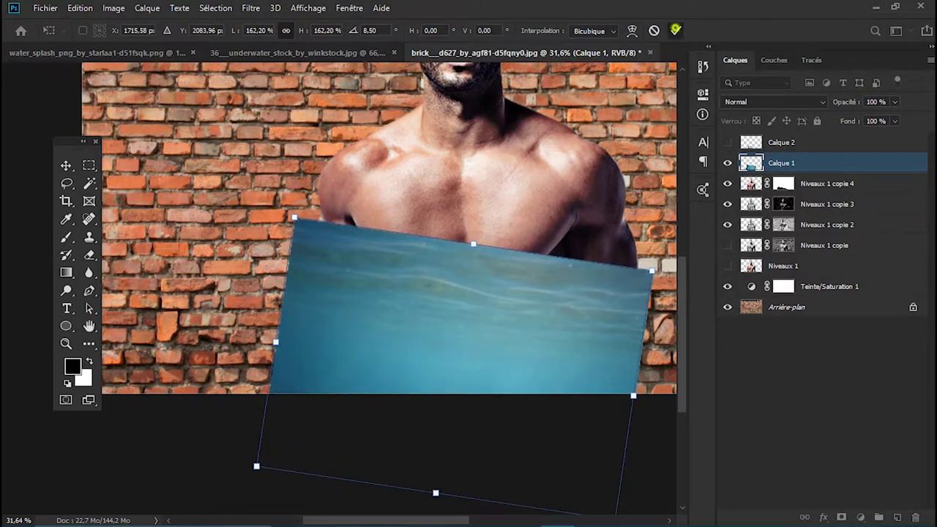
key(Return)
- Mask the water layer to the man's outline and try different blend modes
ctrl+click(784, 183)
click(782, 162)
click(842, 517)
click(774, 102)
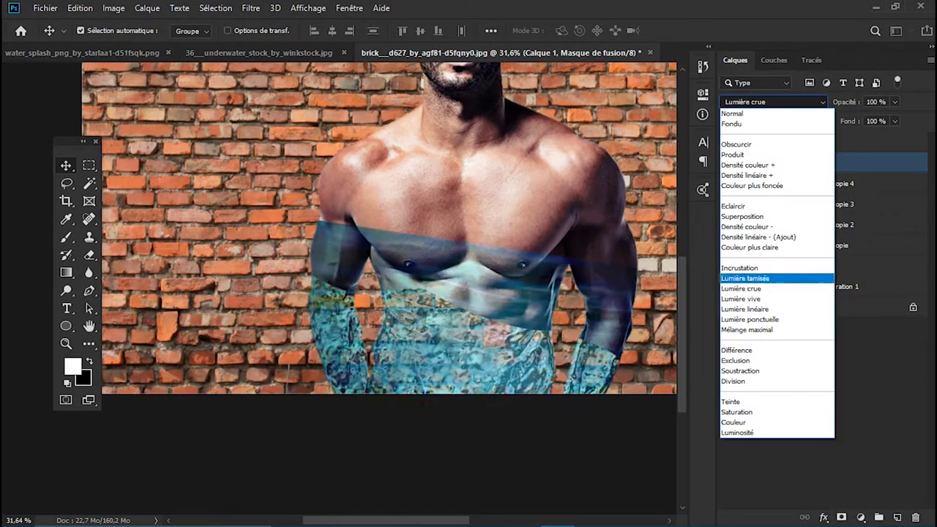
- Return the water to Normal blending and fill its mask black above the waterline selection
click(733, 114)
click(784, 183)
click(784, 163)
click(784, 183)
ctrl+click(784, 183)
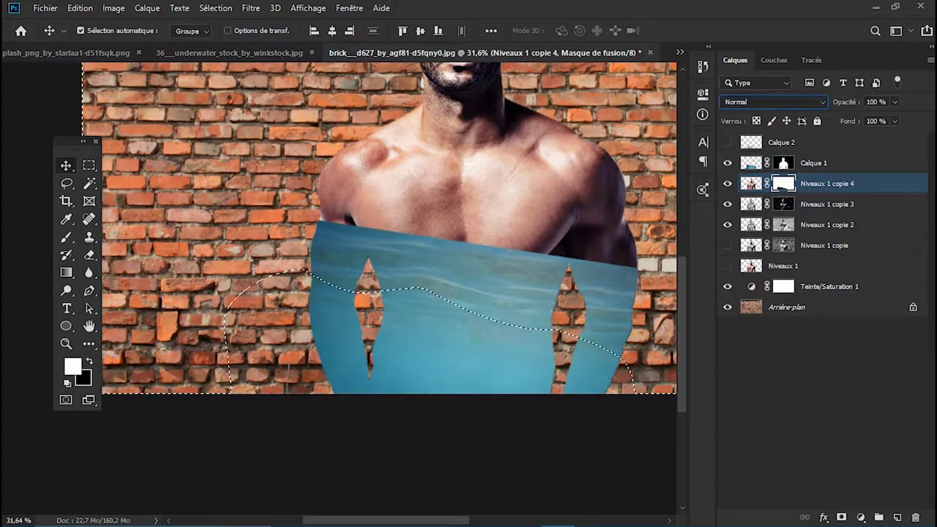
click(81, 30)
click(784, 163)
key(x)
key(alt+BackSpace)
key(ctrl+d)
- Move the water layer below Niveaux 1 copie 2 and shift its hue to +72
drag(751, 163, 751, 236)
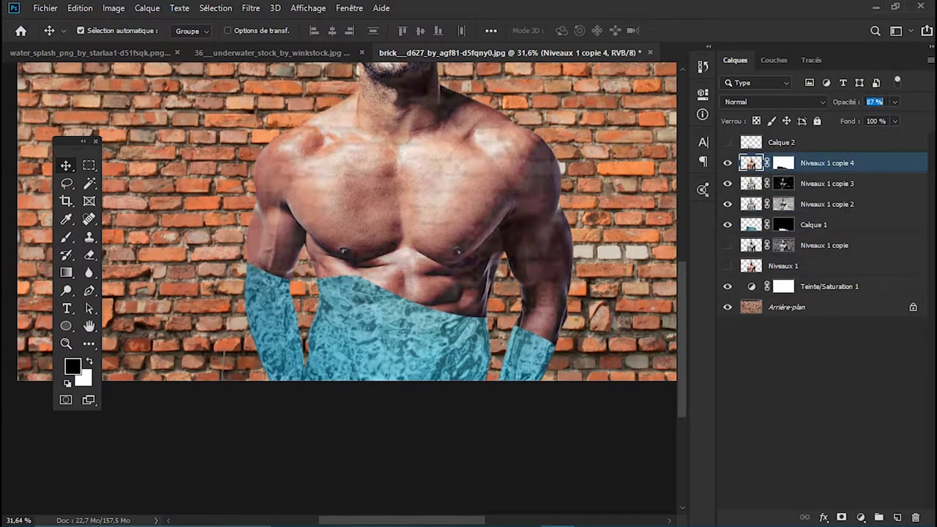
click(754, 224)
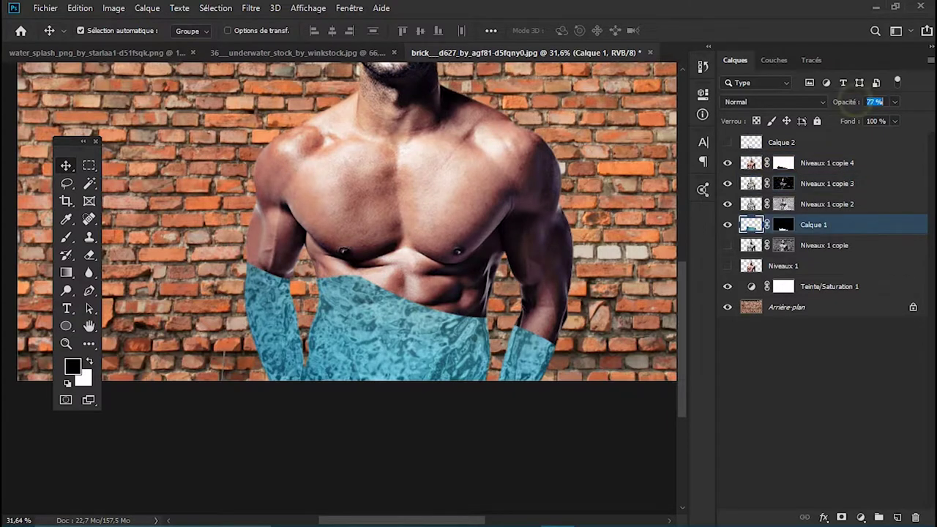
click(812, 203)
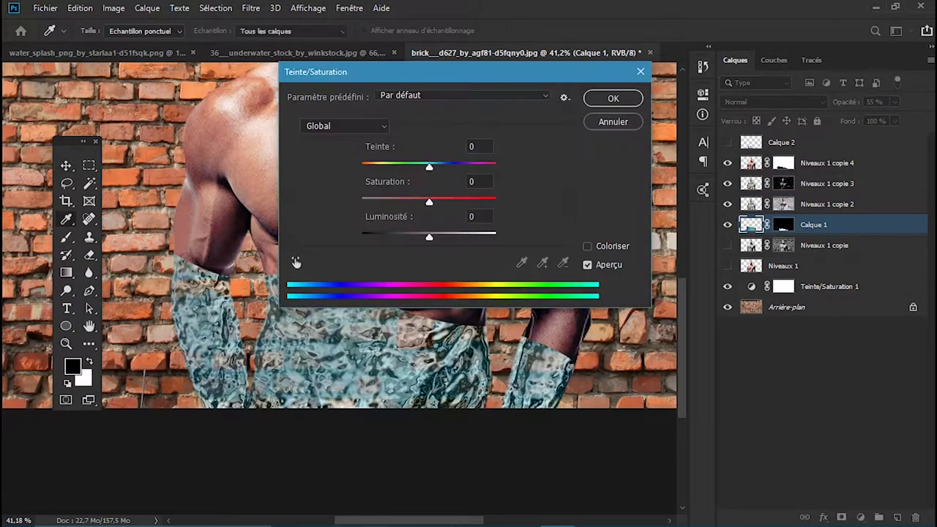
drag(425, 167, 467, 167)
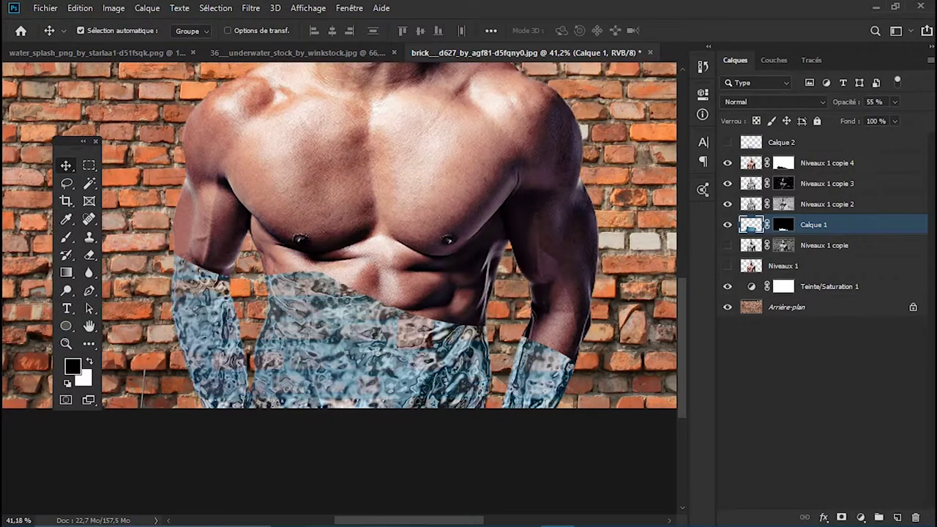
- Place the water splash over the abdomen, flipped horizontally at 74% opacity
mouse_move(439, 300)
mouse_down()
mouse_move(424, 322)
mouse_move(383, 312)
mouse_up()
key(ctrl+t)
right_click(396, 334)
click(450, 502)
key(7)
key(4)
right_click(454, 294)
- Warp splash layer Calque 2 to curve along the waist, commit it, and add a layer mask
click(483, 379)
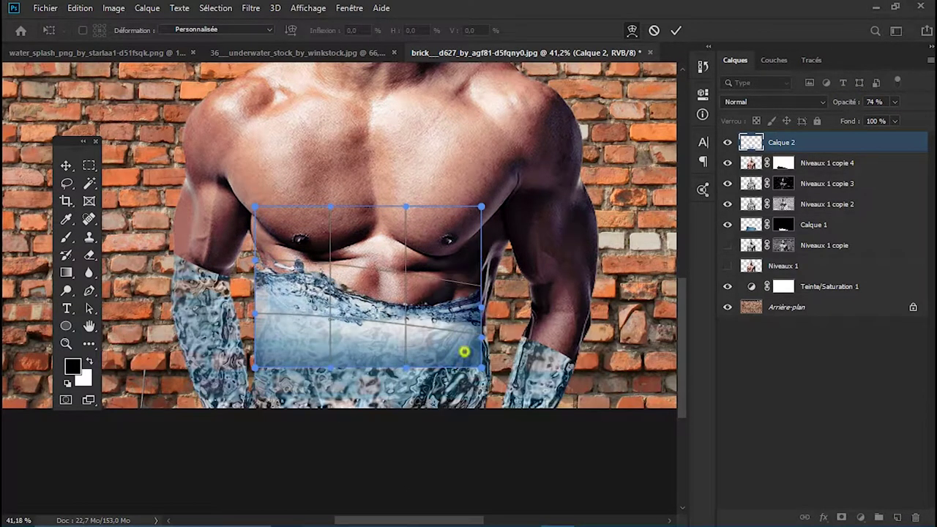
drag(464, 353, 480, 370)
mouse_move(399, 366)
mouse_down()
mouse_move(366, 324)
mouse_move(274, 340)
mouse_up()
drag(526, 313, 495, 328)
drag(400, 412, 380, 447)
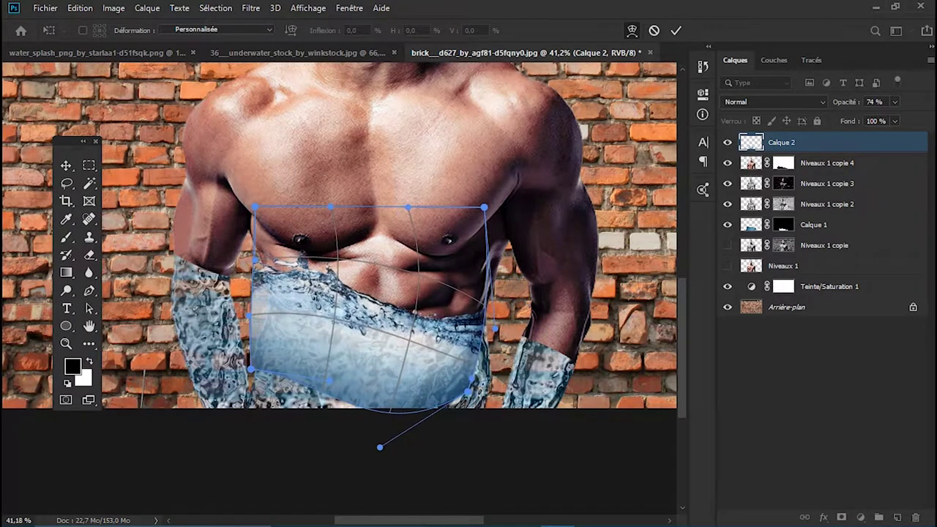
drag(255, 208, 281, 222)
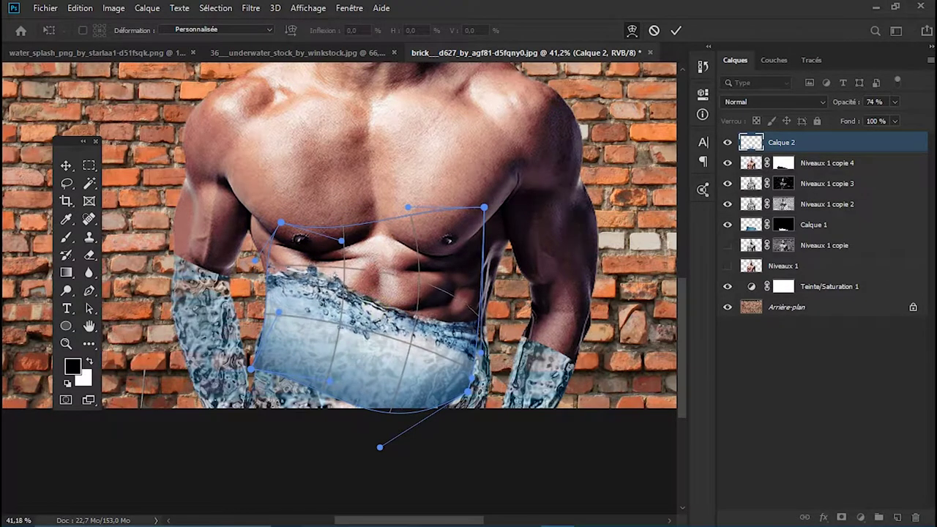
drag(380, 448, 413, 495)
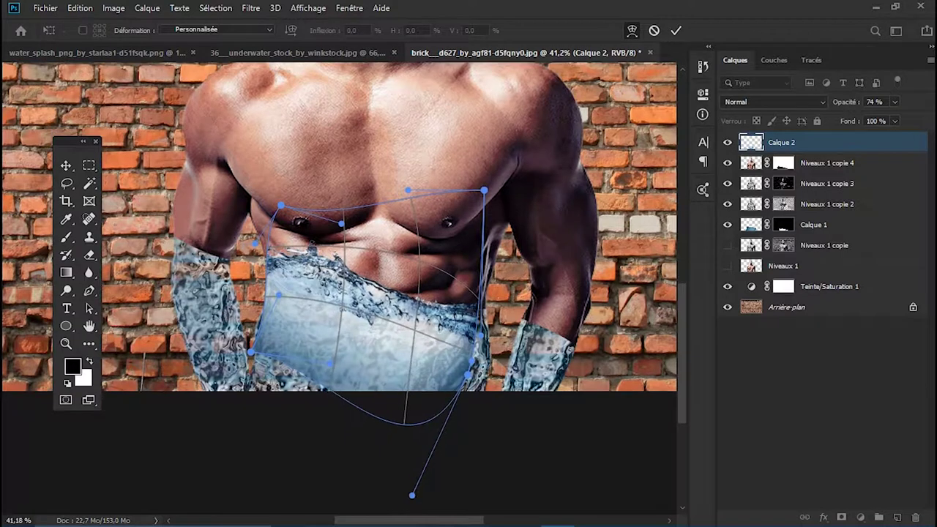
drag(408, 190, 409, 161)
click(672, 31)
click(842, 517)
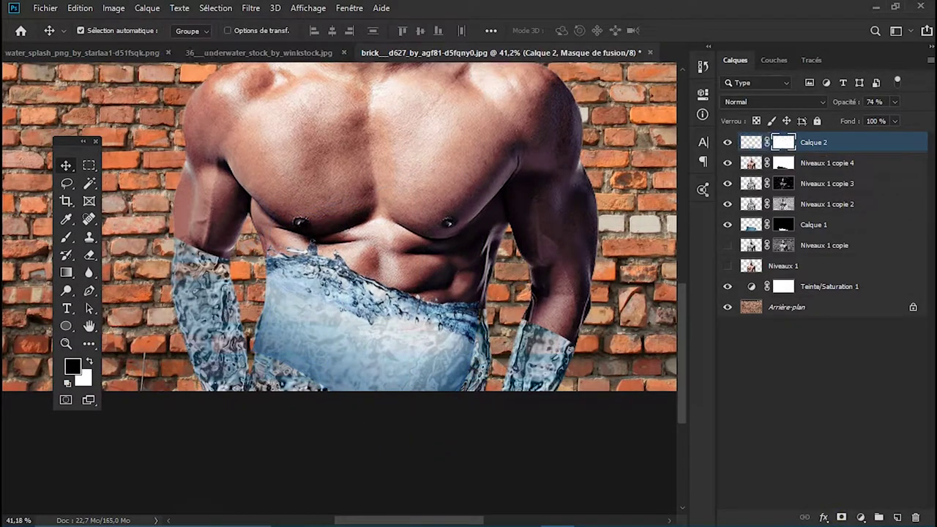
- Paint black with a smaller brush on Calque 2's mask to hide spray over the waist skin
key(b)
scroll(418, 336, up, 2)
drag(439, 352, 253, 289)
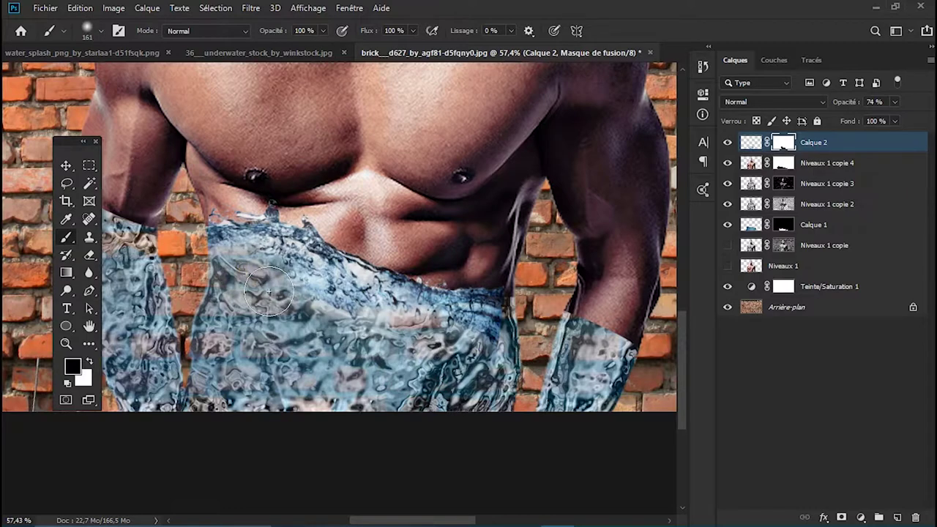
scroll(490, 246, down, 1)
scroll(268, 257, up, 2)
scroll(268, 256, up, 2)
scroll(268, 256, up, 3)
drag(269, 256, 249, 253)
drag(253, 187, 229, 169)
scroll(242, 207, down, 5)
scroll(293, 241, up, 2)
scroll(315, 256, up, 1)
scroll(330, 272, up, 1)
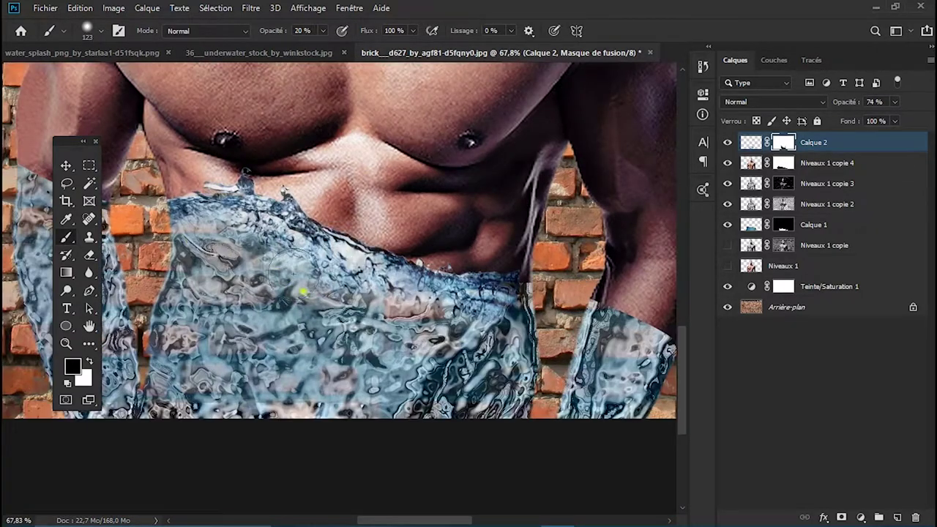
scroll(348, 296, down, 3)
scroll(348, 296, up, 1)
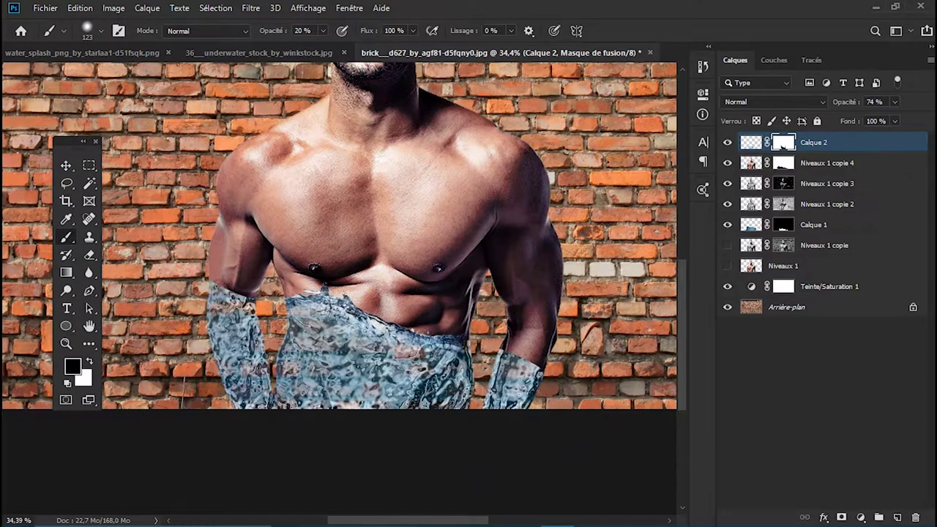
scroll(347, 297, up, 3)
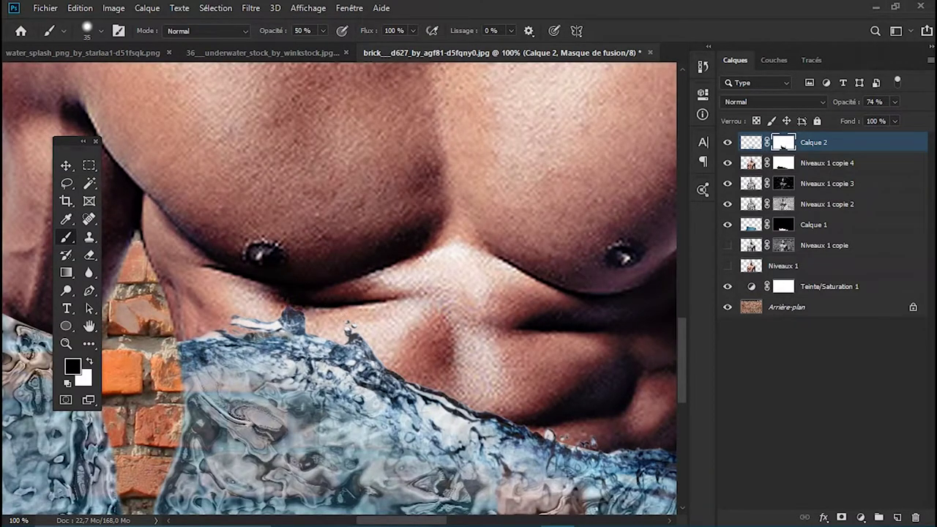
scroll(429, 315, down, 3)
- Recolour the splash pixels with Hue/Saturation: Hue +10, Saturation −21
key(ctrl+2)
key(ctrl+u)
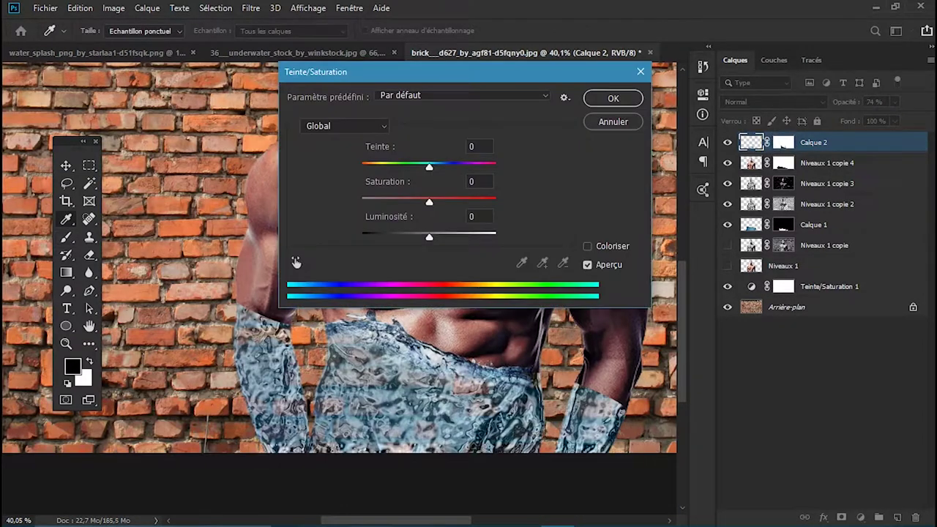
drag(433, 167, 437, 167)
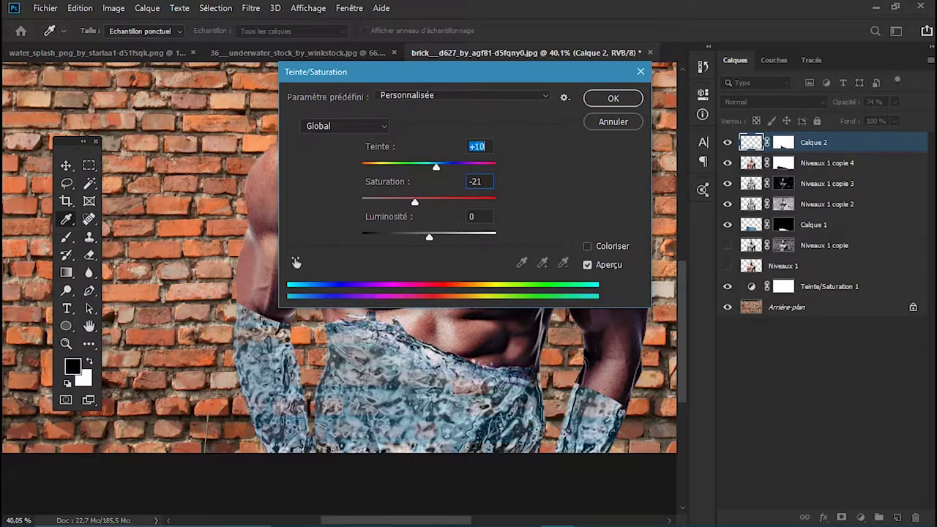
key(Return)
- Brush at 50% opacity on the Niveaux 1 copie 4 mask to soften the abdomen waterline
key(b)
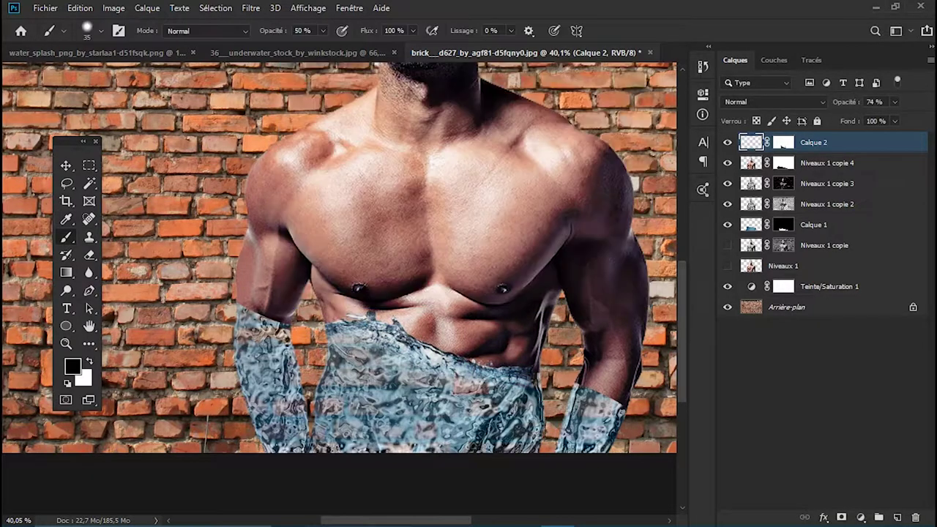
scroll(340, 278, up, 3)
key(ctrl+backslash)
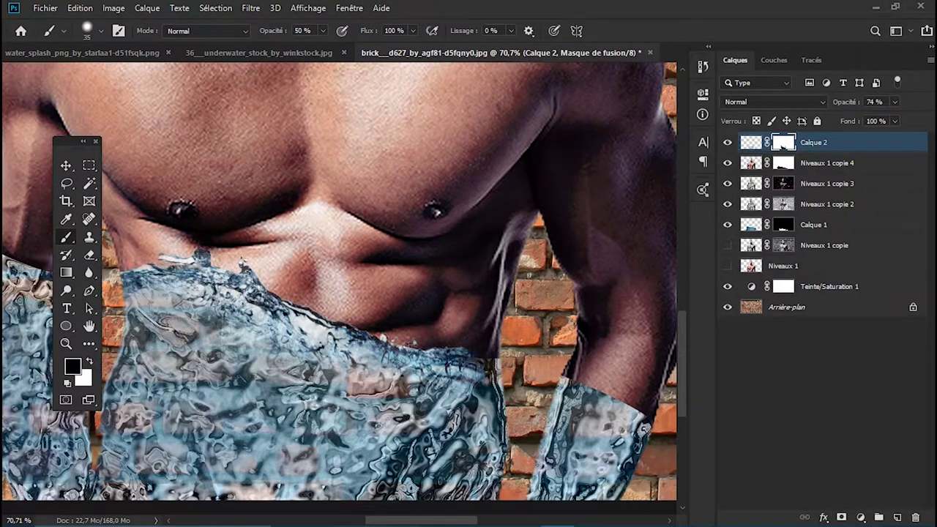
scroll(497, 420, up, 3)
key(alt+bracketleft)
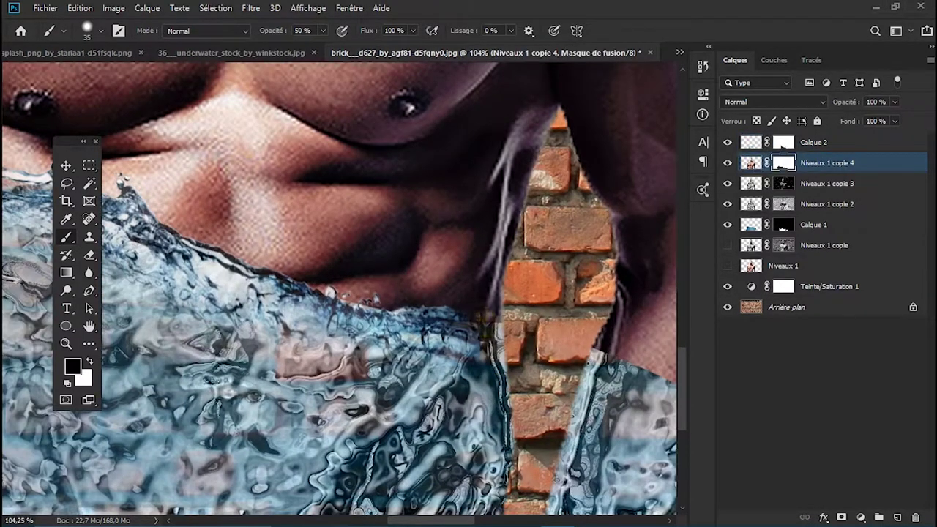
key(ctrl+0)
scroll(310, 268, up, 2)
scroll(310, 268, up, 2)
scroll(310, 268, up, 3)
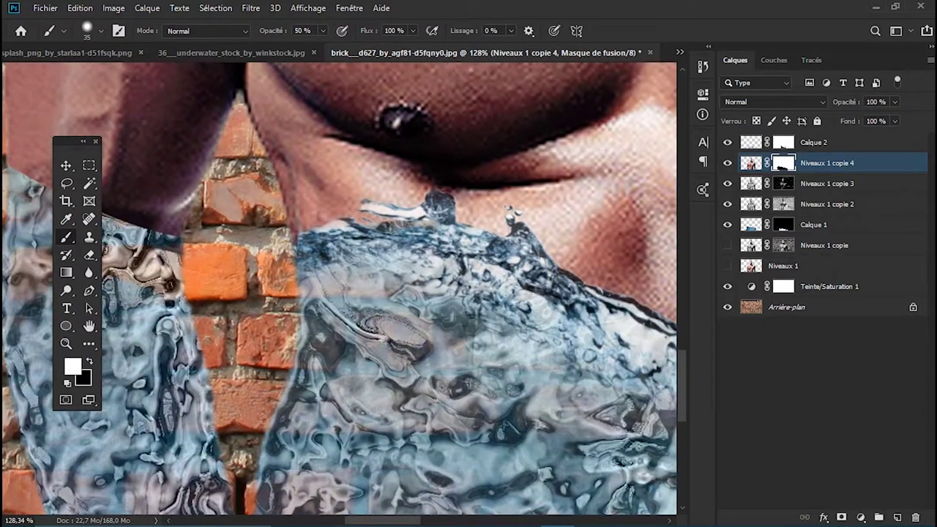
scroll(320, 220, down, 3)
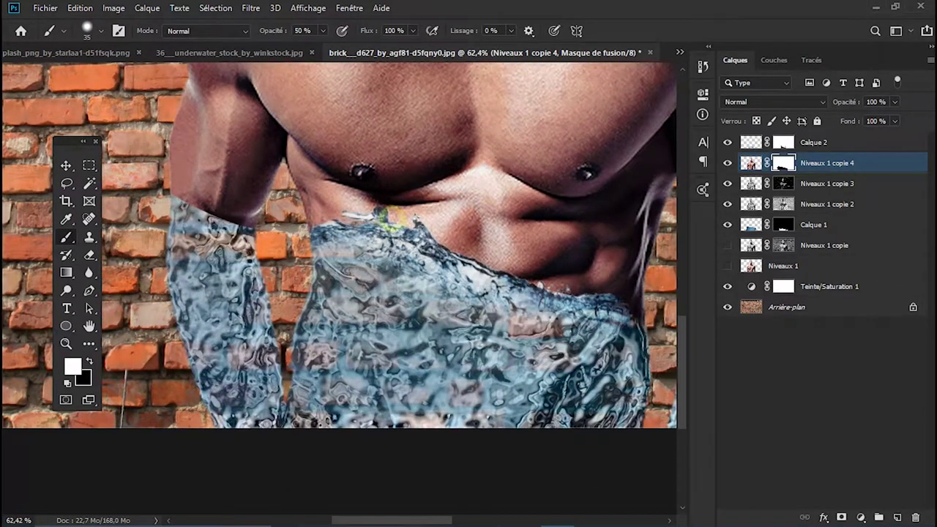
scroll(226, 351, up, 2)
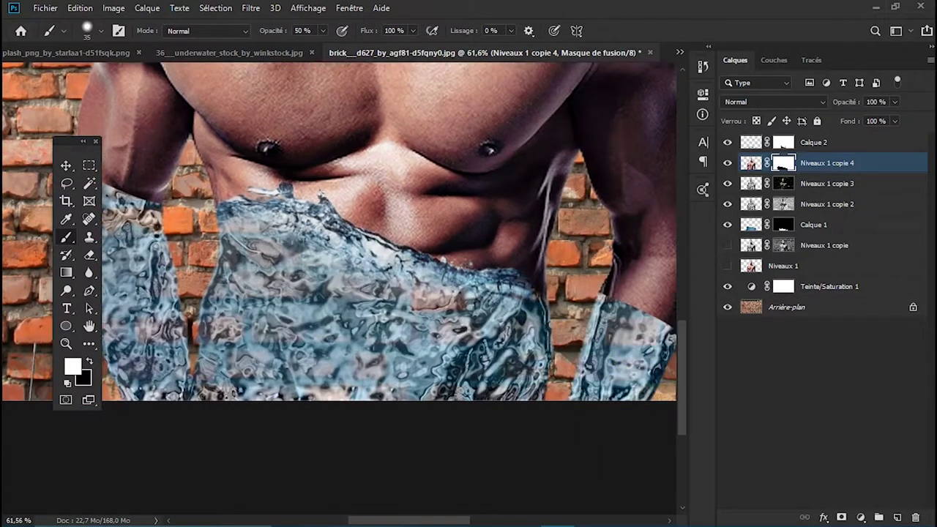
scroll(226, 351, up, 1)
key(x)
key(alt+bracketleft)
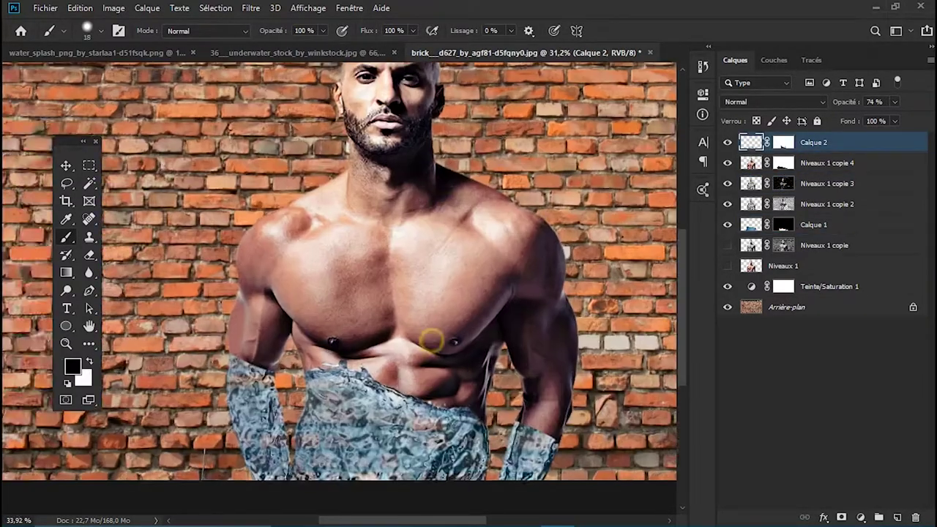
scroll(488, 428, up, 1)
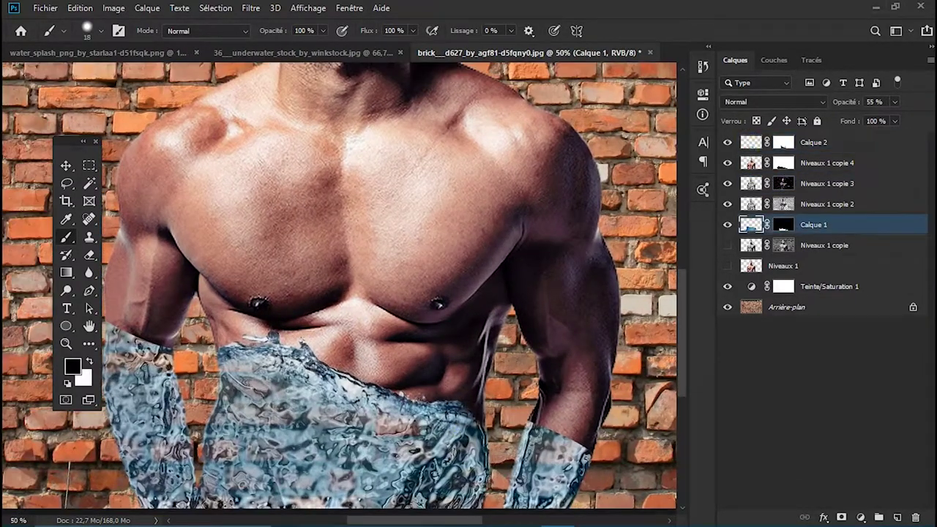
- Duplicate the water layer without its mask, label copy red and original orange, and group them as Groupe 1
drag(813, 142, 897, 518)
right_click(784, 142)
click(828, 169)
right_click(727, 143)
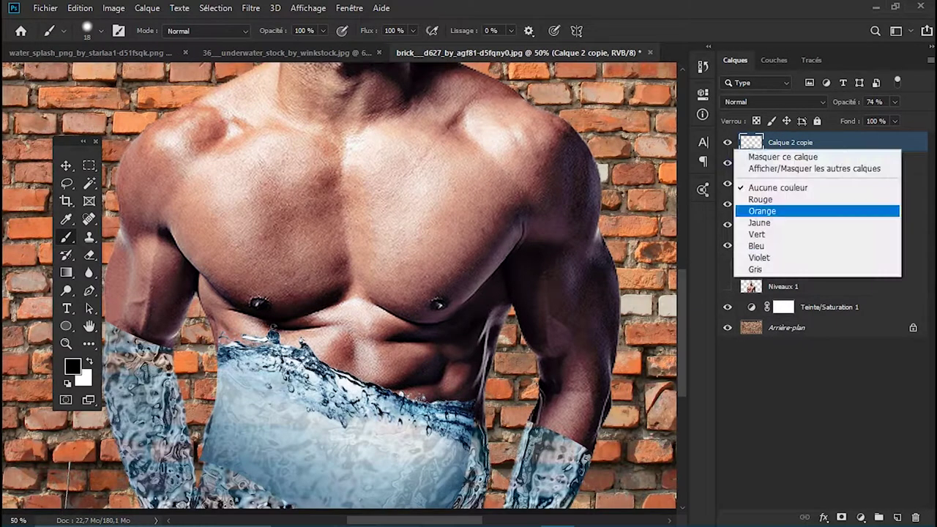
click(761, 195)
right_click(728, 163)
click(762, 233)
ctrl+click(813, 163)
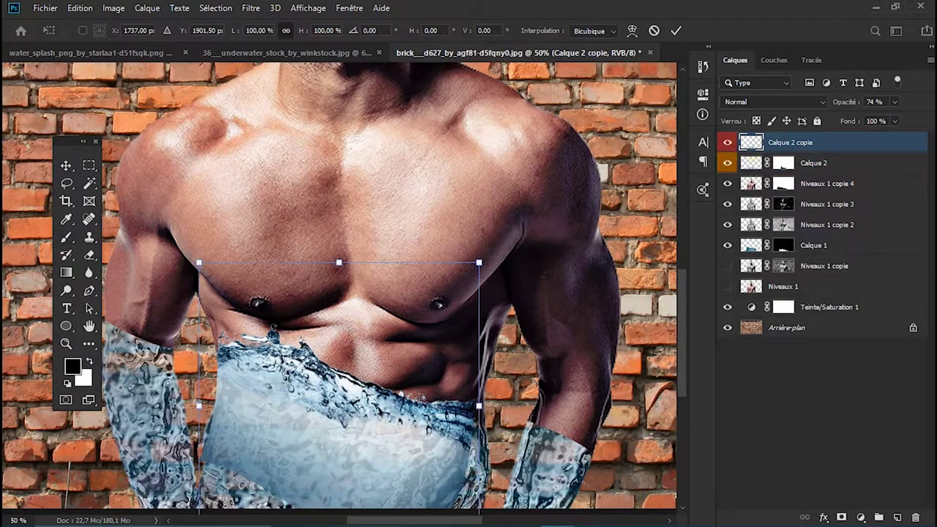
key(ctrl+g)
- Shift the copied water layer to the left
click(743, 140)
click(801, 160)
key(ctrl+t)
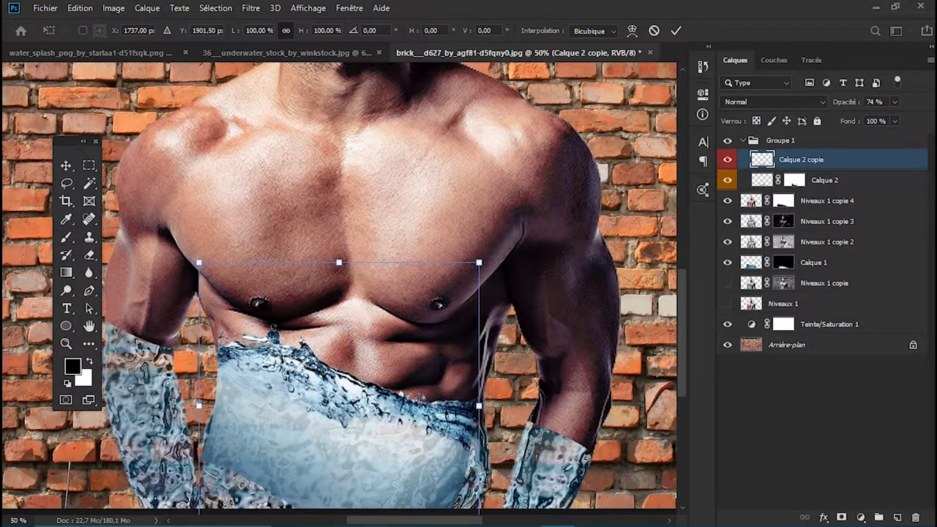
drag(366, 330, 481, 267)
drag(458, 342, 278, 308)
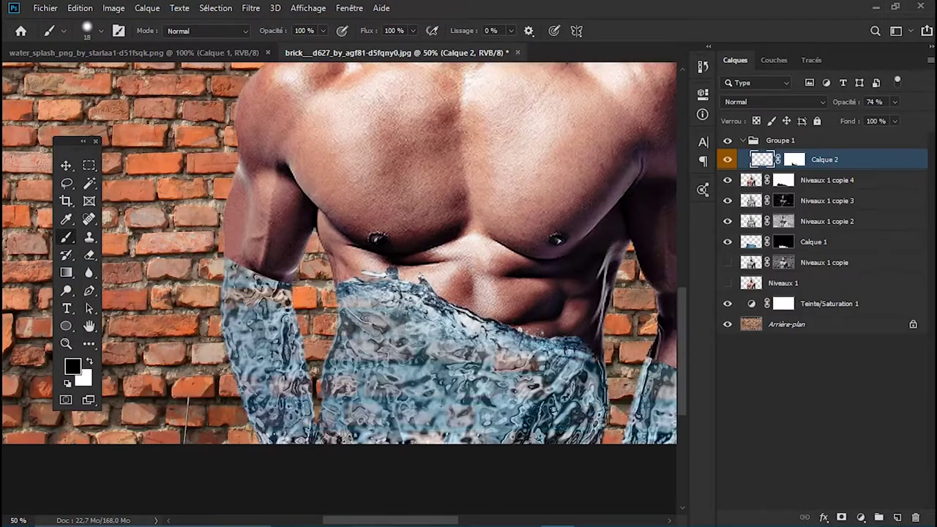
- Bring the splash image into the composite and move it down to the left forearm
click(140, 52)
key(v)
mouse_move(241, 220)
mouse_down()
mouse_move(236, 273)
mouse_move(243, 249)
mouse_up()
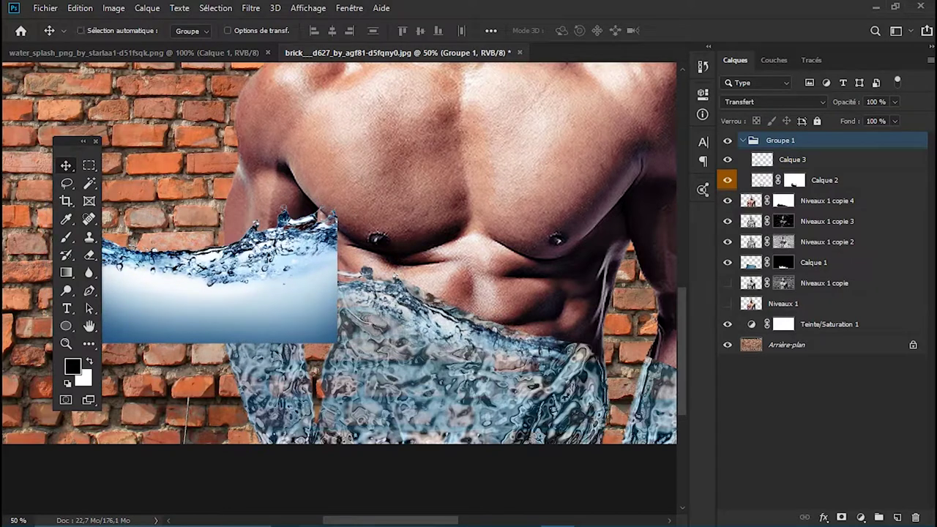
click(192, 31)
click(793, 159)
drag(234, 286, 241, 369)
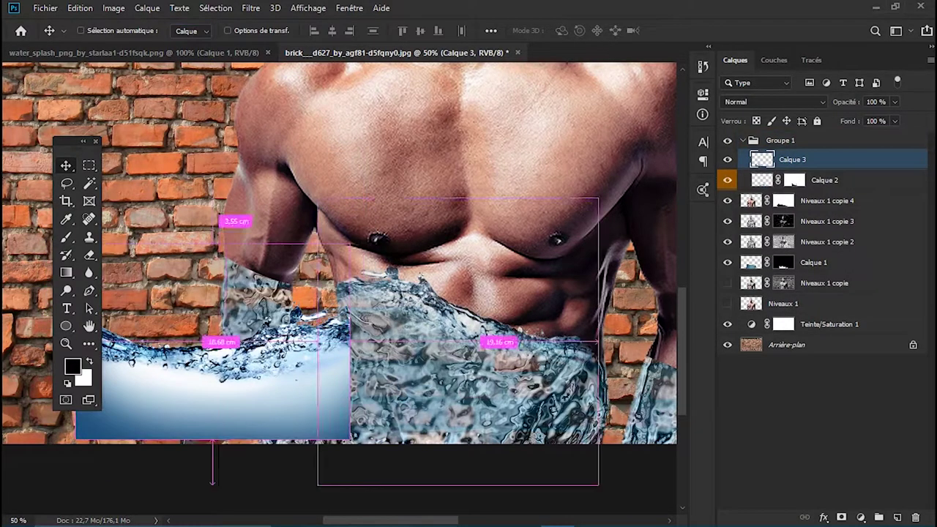
scroll(305, 372, down, 2)
scroll(306, 371, up, 4)
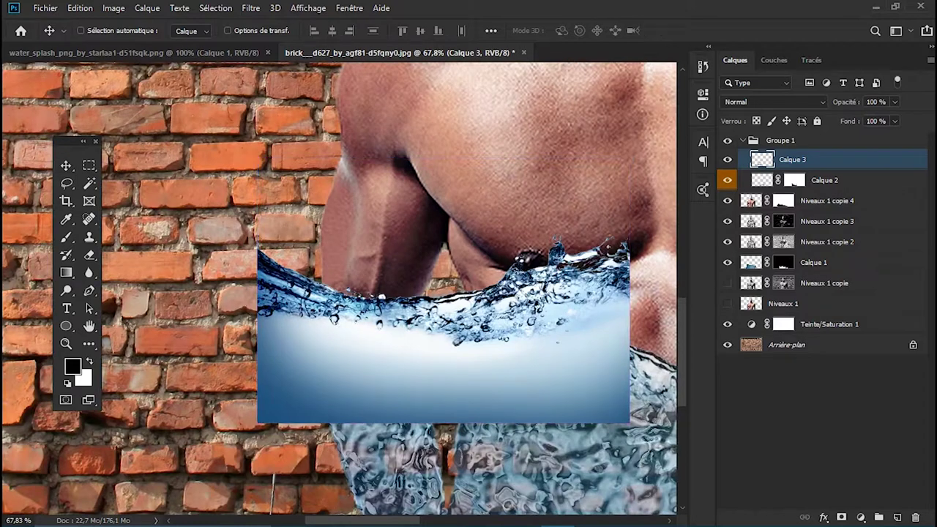
- Shrink and tilt the splash onto the forearm
key(ctrl+t)
mouse_move(630, 157)
mouse_down()
mouse_move(569, 165)
mouse_move(592, 209)
mouse_move(470, 265)
mouse_move(433, 261)
mouse_up()
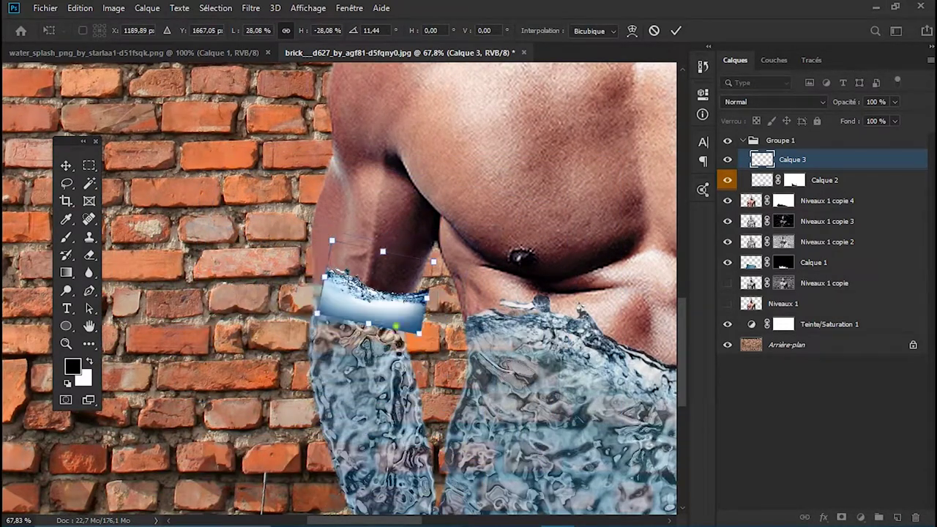
scroll(374, 292, up, 3)
- Warp the splash so it curves around the top of the left forearm
right_click(398, 290)
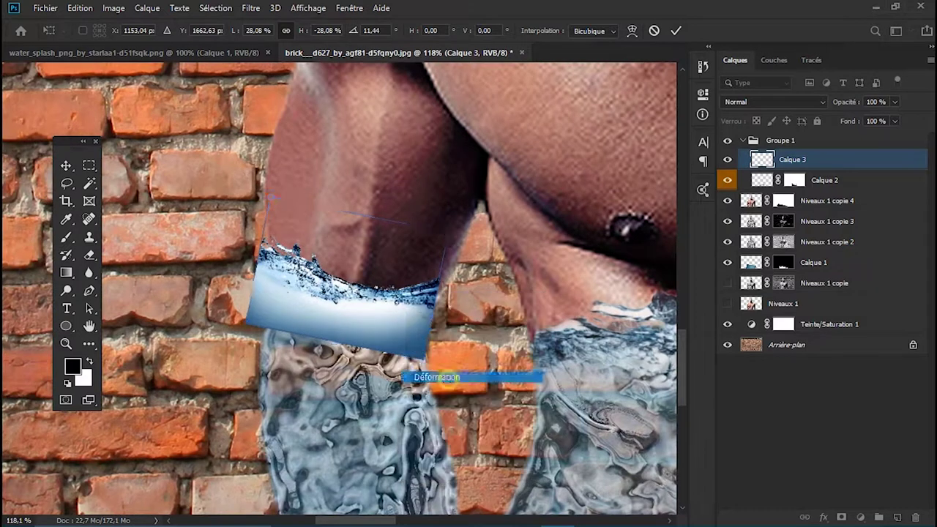
click(418, 377)
drag(429, 325, 421, 370)
drag(361, 380, 360, 388)
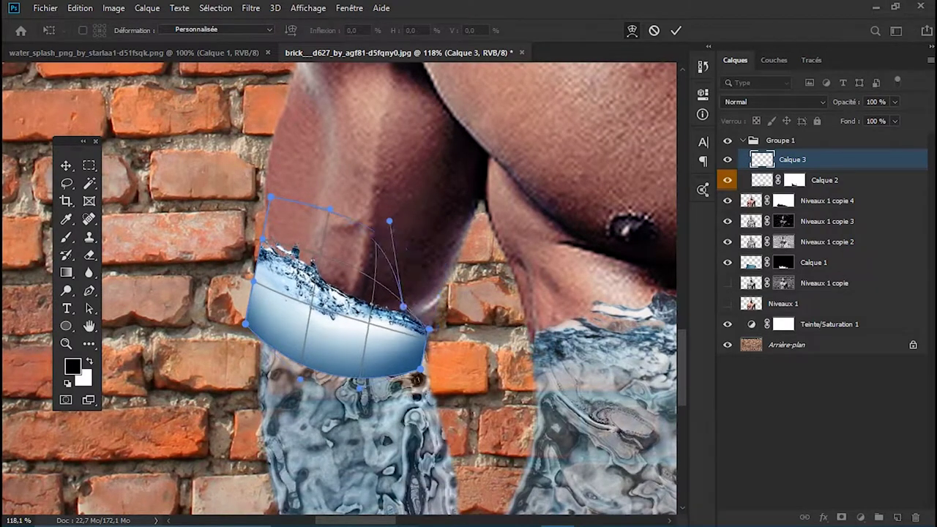
drag(246, 324, 258, 337)
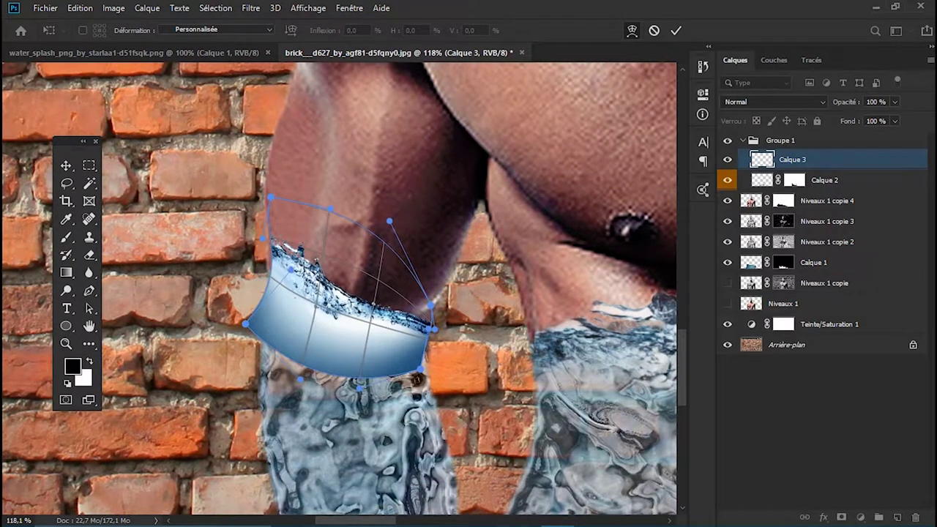
drag(291, 270, 275, 254)
drag(418, 367, 425, 392)
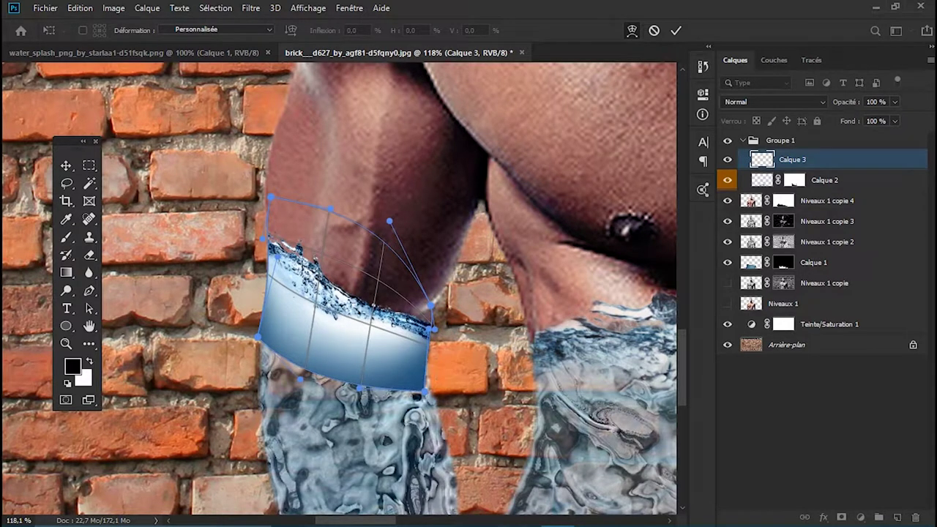
drag(392, 219, 393, 195)
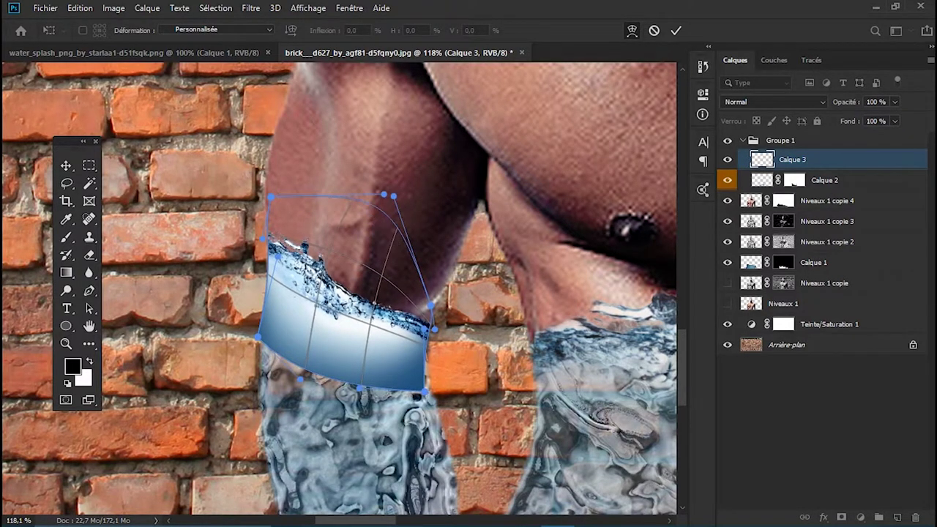
key(Return)
scroll(387, 374, up, 3)
drag(387, 374, 354, 283)
- Add a layer mask to the splash and paint out the blue gradient block over the forearm
key(b)
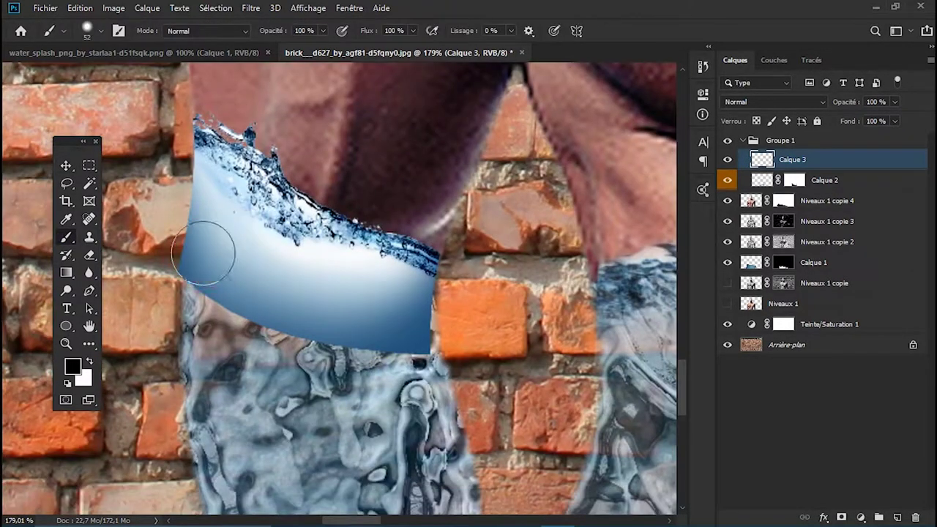
click(841, 517)
mouse_move(168, 247)
mouse_down()
mouse_move(212, 220)
mouse_move(275, 326)
mouse_up()
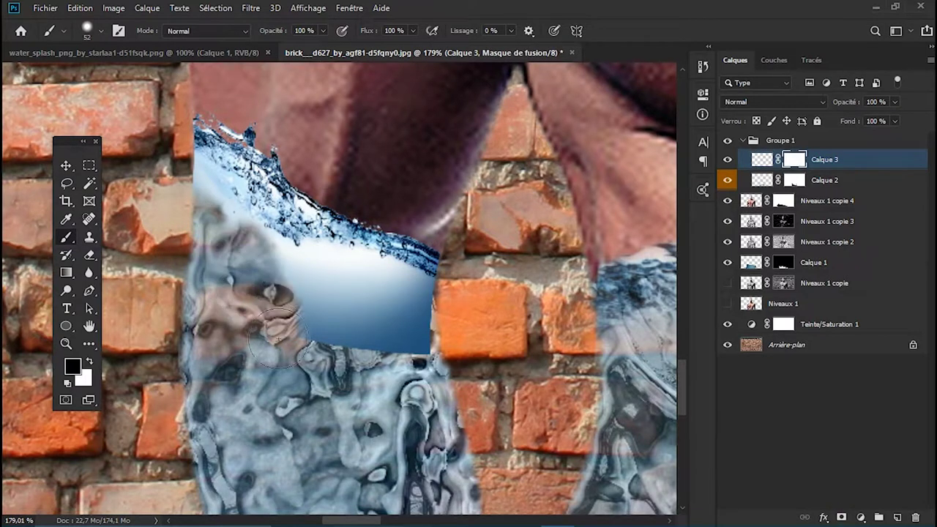
mouse_move(177, 184)
mouse_down()
mouse_move(396, 314)
mouse_move(296, 295)
mouse_up()
mouse_move(222, 296)
mouse_down()
mouse_move(381, 282)
mouse_move(229, 216)
mouse_move(243, 244)
mouse_up()
key(v)
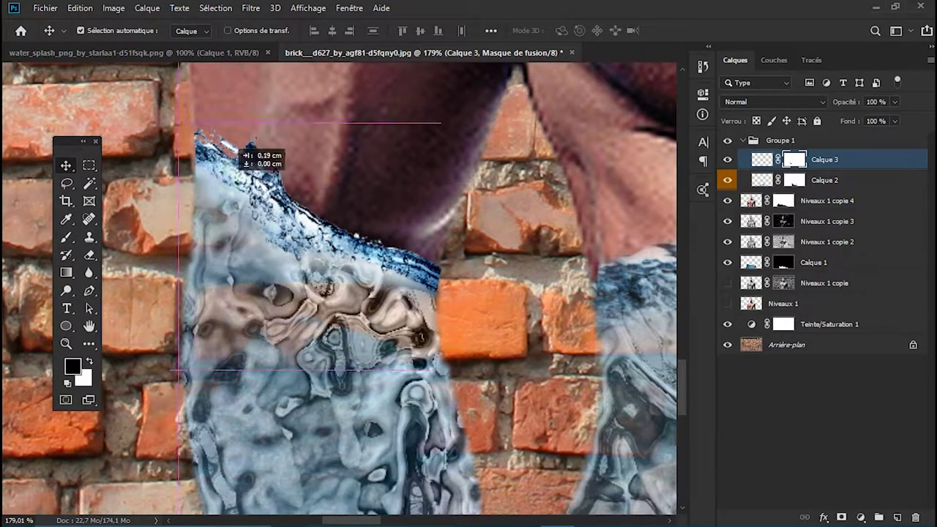
scroll(322, 260, down, 2)
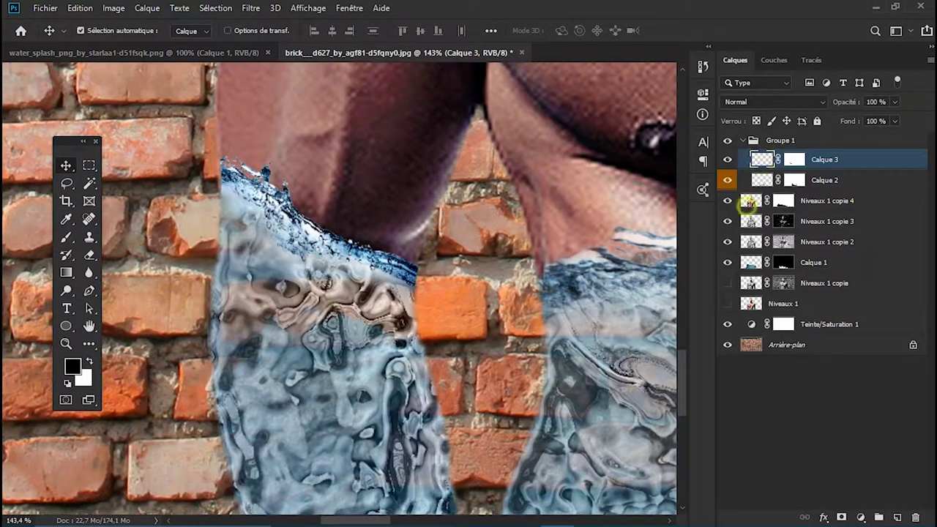
- Copy the body silhouette mask onto Calque 3 and set the brush to 20% opacity
drag(747, 204, 795, 158)
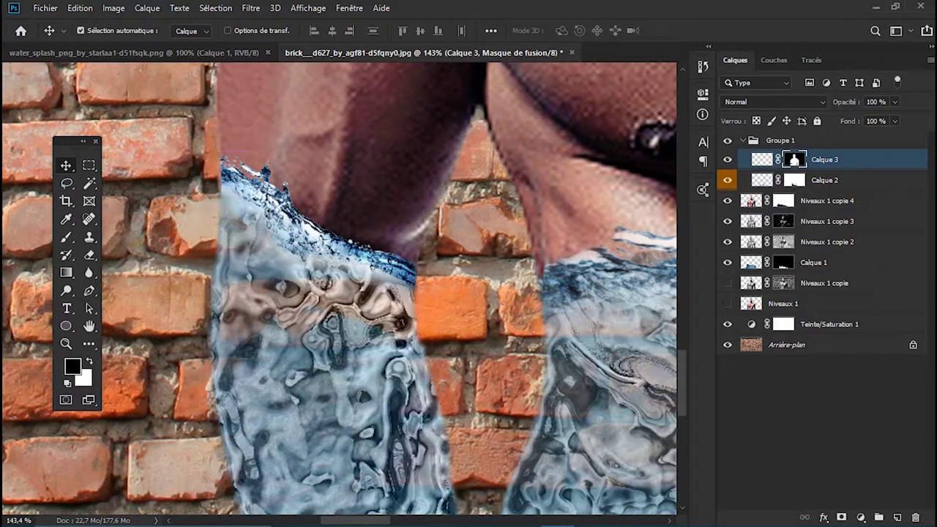
scroll(245, 220, up, 1)
scroll(245, 220, up, 1)
scroll(245, 220, up, 1)
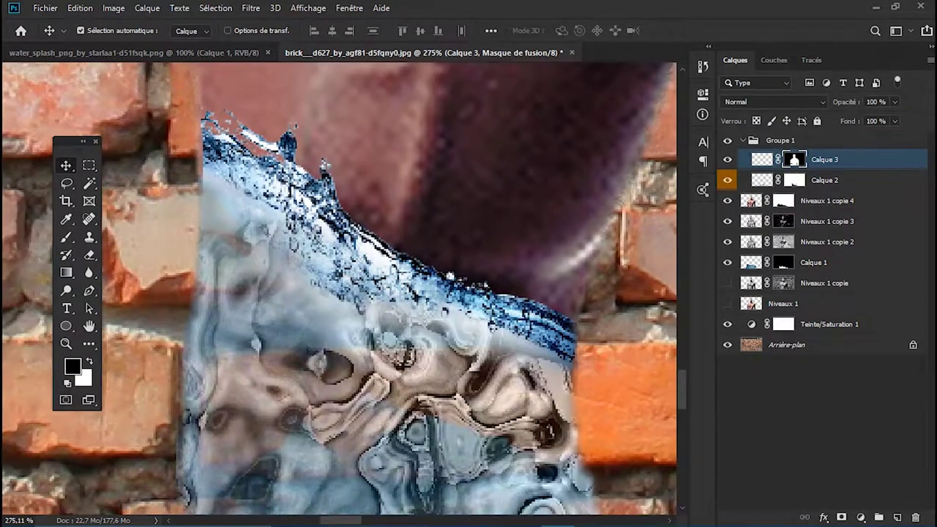
key(b)
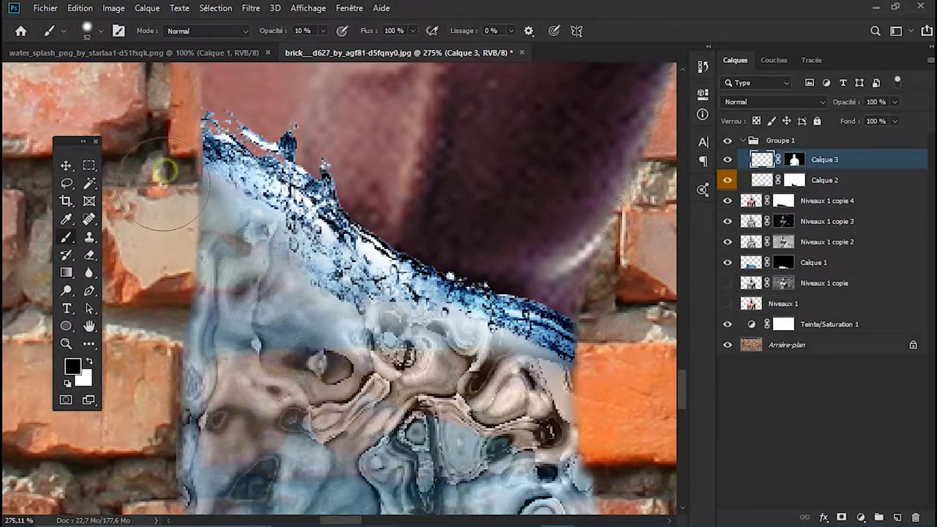
key(2)
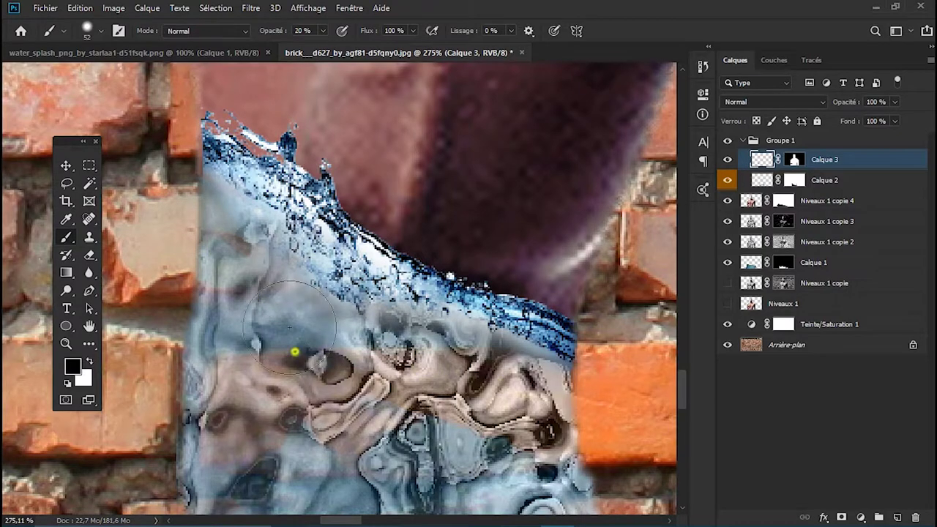
- Use History to step back to the mask inversion, then redo up to the latest brush stroke
scroll(377, 295, down, 1)
scroll(378, 295, down, 3)
scroll(252, 168, up, 2)
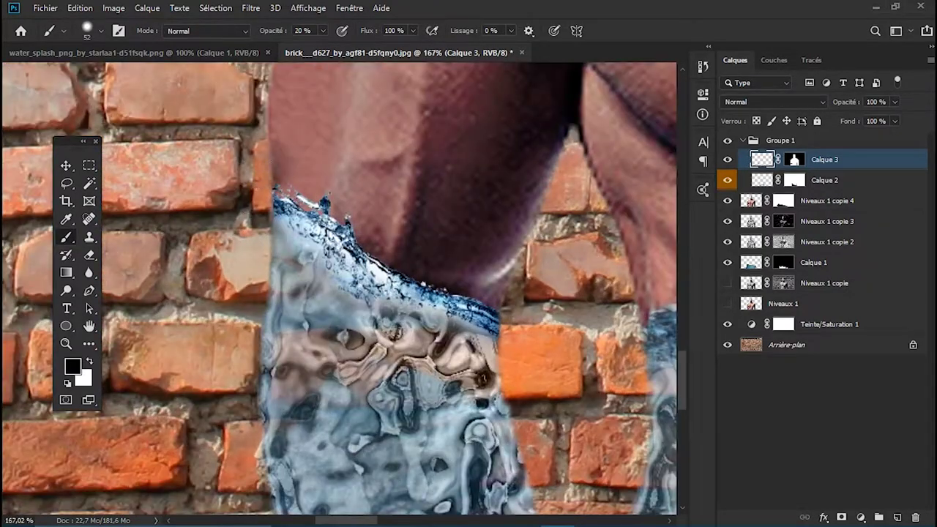
click(703, 66)
scroll(601, 146, up, 1)
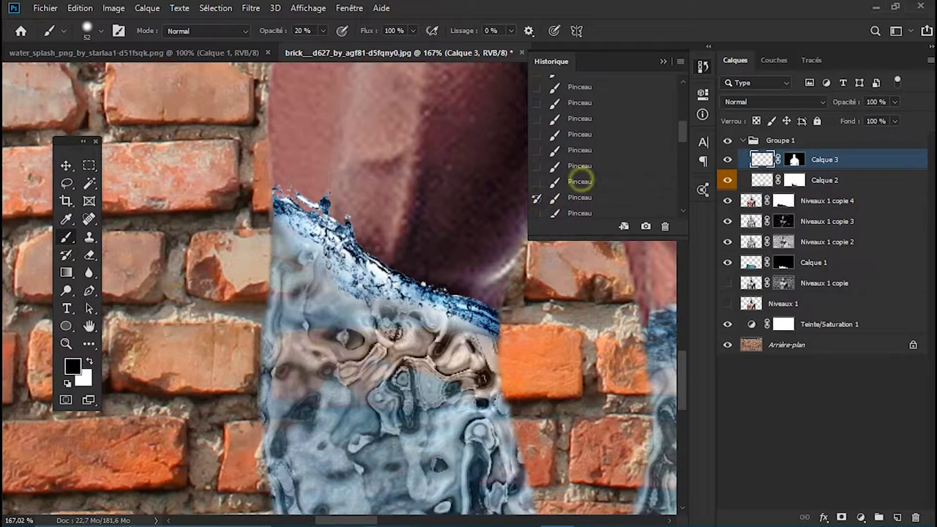
click(585, 123)
key(ctrl+shift+z)
key(ctrl+shift+z)
key(ctrl+shift+z)
key(ctrl+shift+z)
click(279, 317)
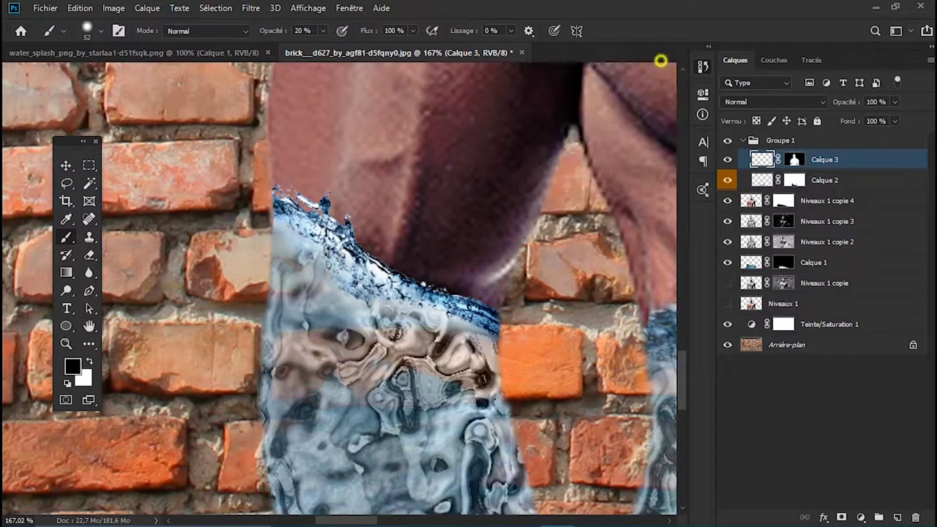
- Softly paint Calque 3's mask to blend the water's edge into the forearm
scroll(357, 323, up, 1)
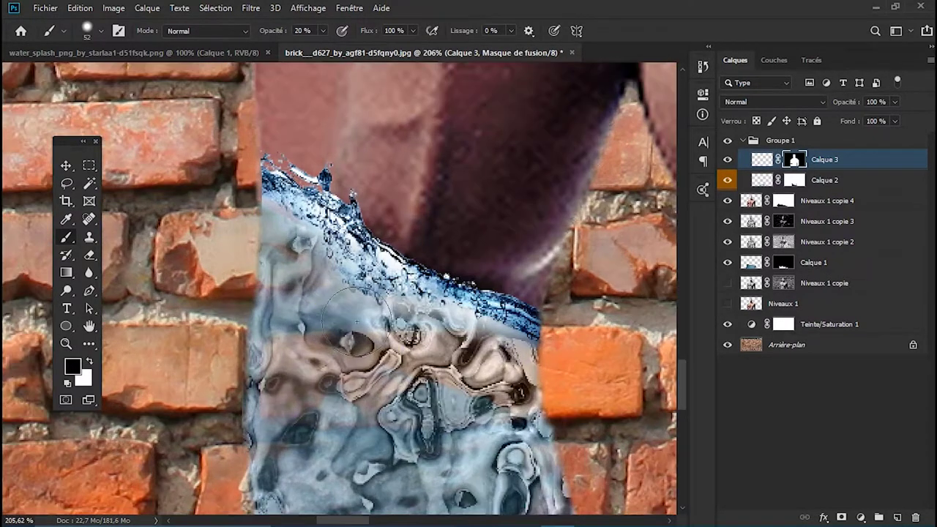
drag(446, 342, 473, 346)
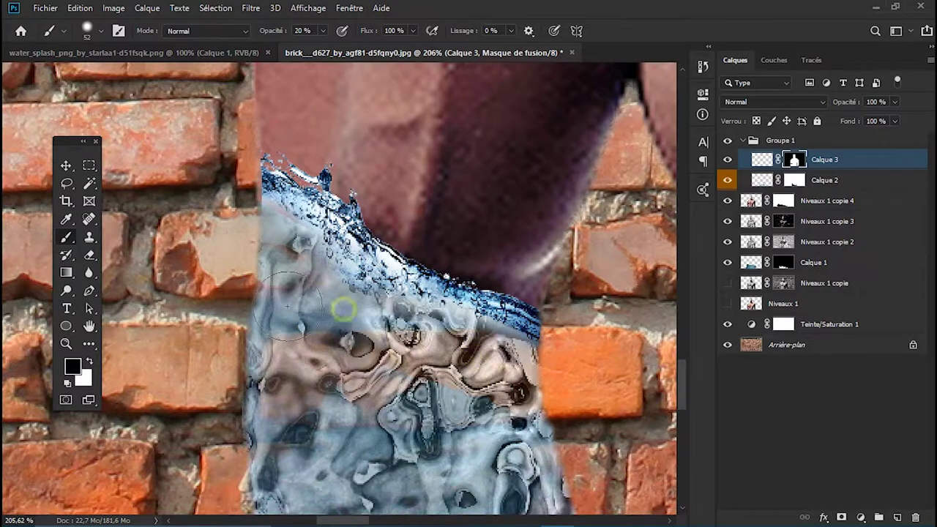
scroll(268, 205, up, 2)
scroll(269, 235, up, 1)
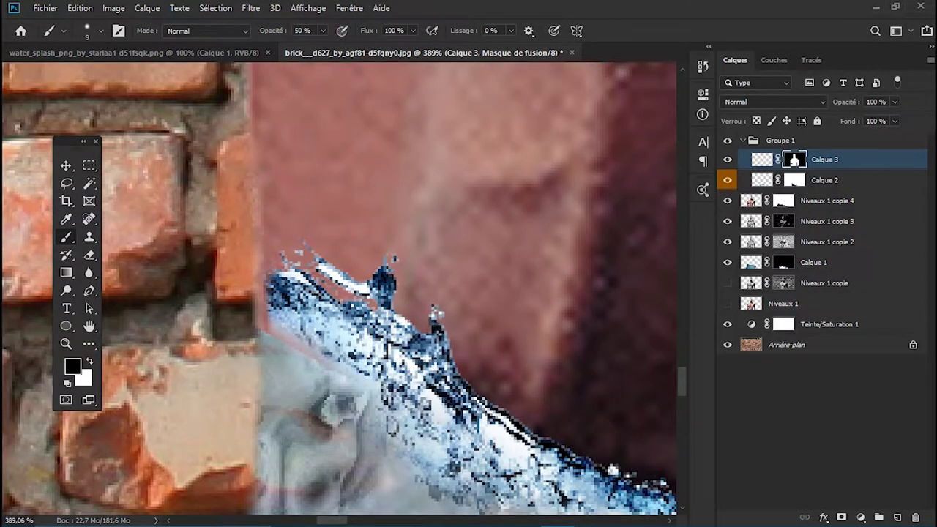
key(v)
scroll(355, 279, down, 3)
scroll(354, 280, up, 1)
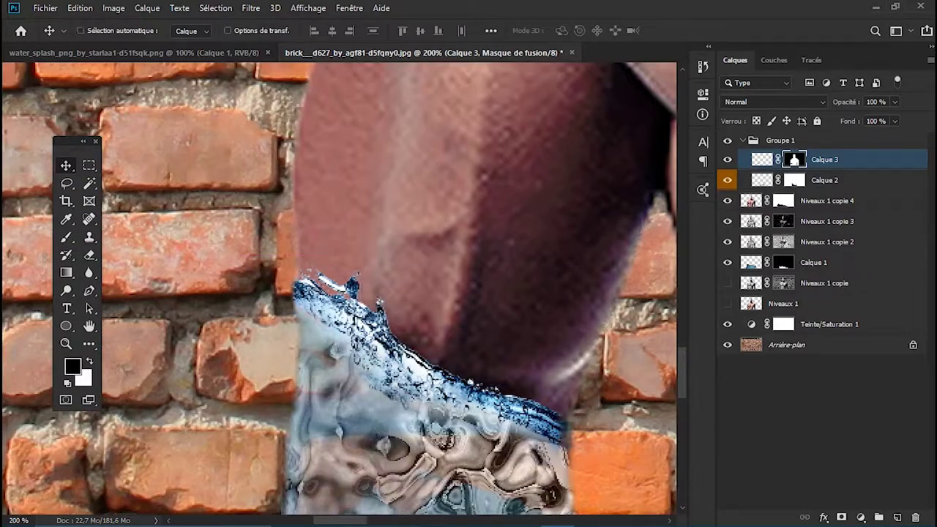
- Set the brush to 100% opacity, size 15, with white as the painting colour
scroll(350, 280, up, 1)
key(b)
key(0)
drag(293, 132, 298, 132)
drag(439, 329, 234, 154)
key(x)
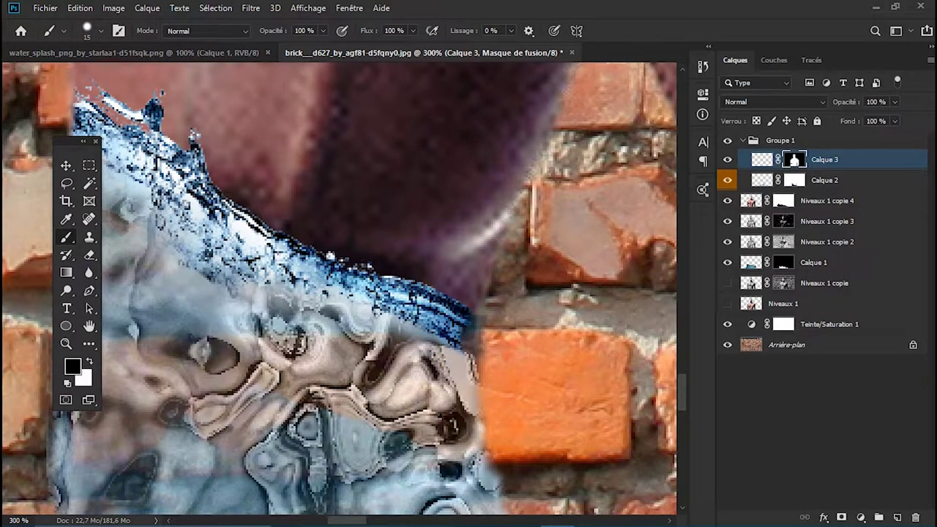
- Warp Calque 3's water pixels so the splash follows the arm's curve, and commit
click(63, 165)
key(ctrl+t)
right_click(382, 155)
click(417, 249)
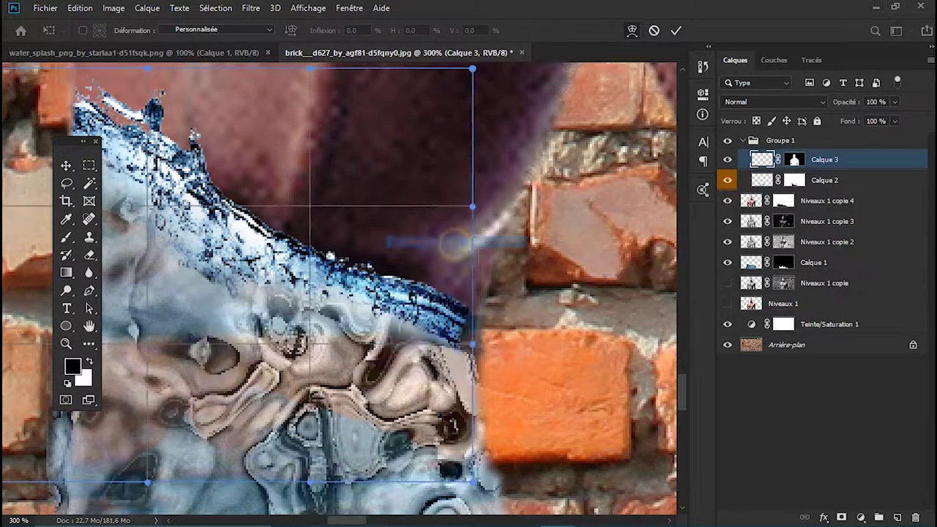
key(Return)
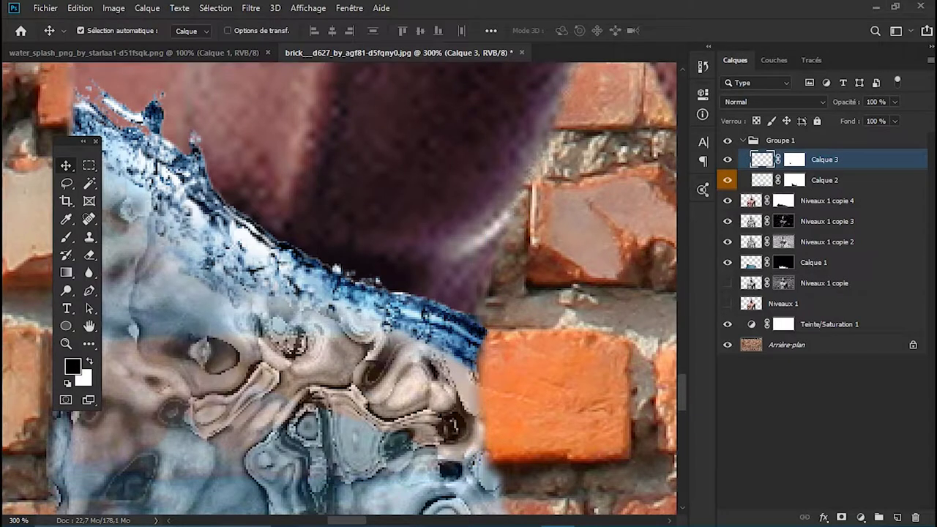
key(b)
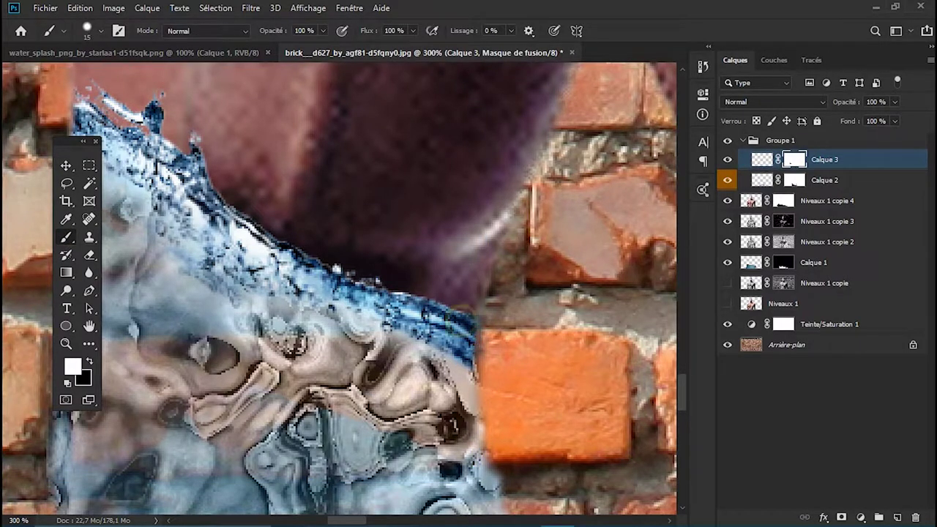
- Open Hue/Saturation on the water layer and close it without changes
scroll(341, 289, left, 5)
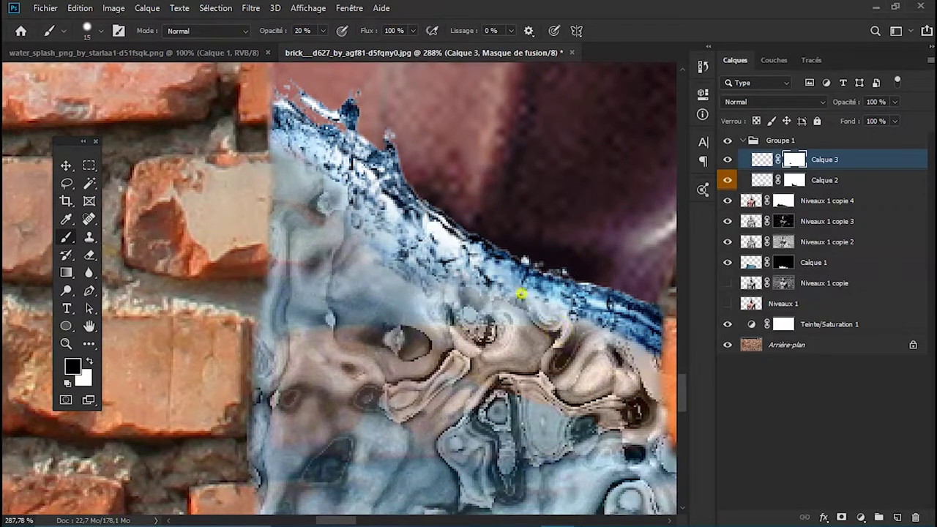
scroll(520, 294, down, 5)
scroll(548, 330, down, 1)
scroll(547, 330, down, 1)
click(762, 159)
key(ctrl+u)
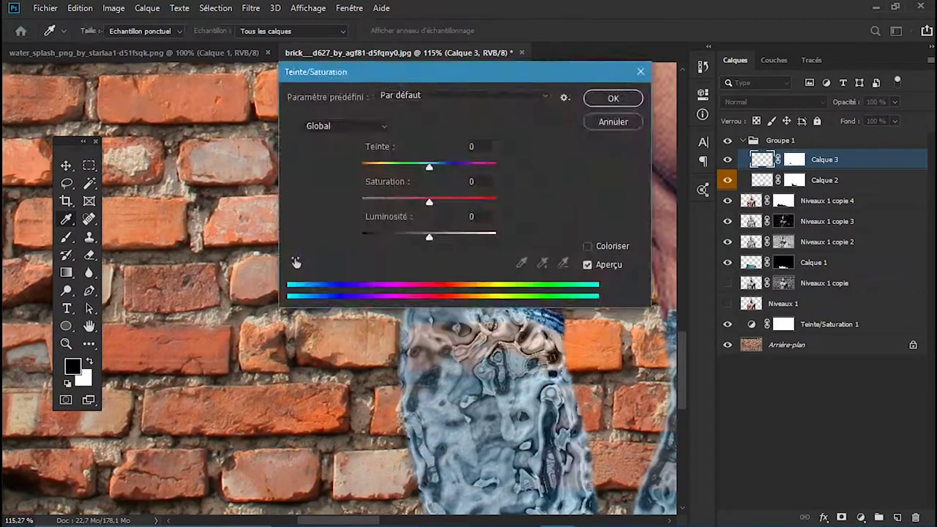
key(Return)
- Select the Niveaux 1 copie 4 layer
scroll(388, 375, down, 3)
scroll(388, 375, up, 1)
scroll(388, 375, up, 1)
scroll(388, 375, up, 1)
drag(388, 375, 457, 350)
click(828, 201)
scroll(489, 357, up, 2)
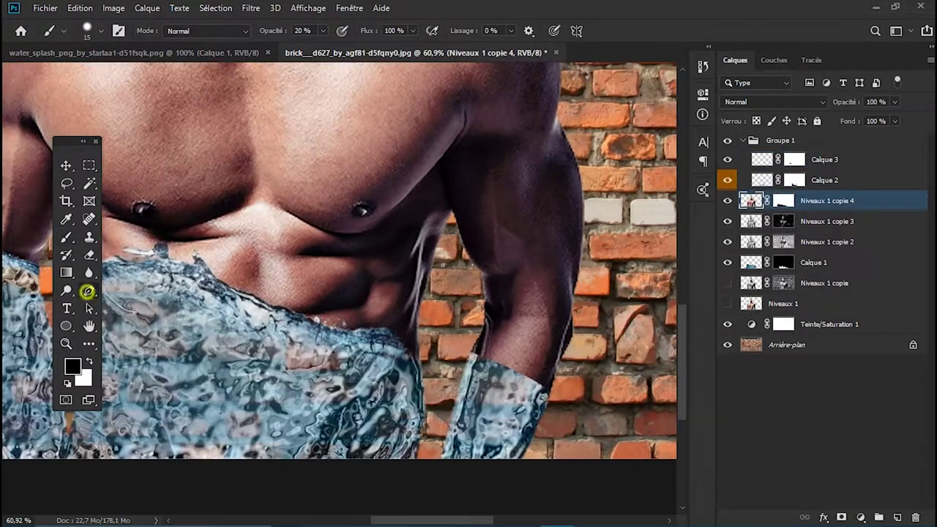
- With the Pen tool, frame the right forearm and target the Niveaux 1 copie 4 layer mask
key(p)
drag(475, 353, 568, 308)
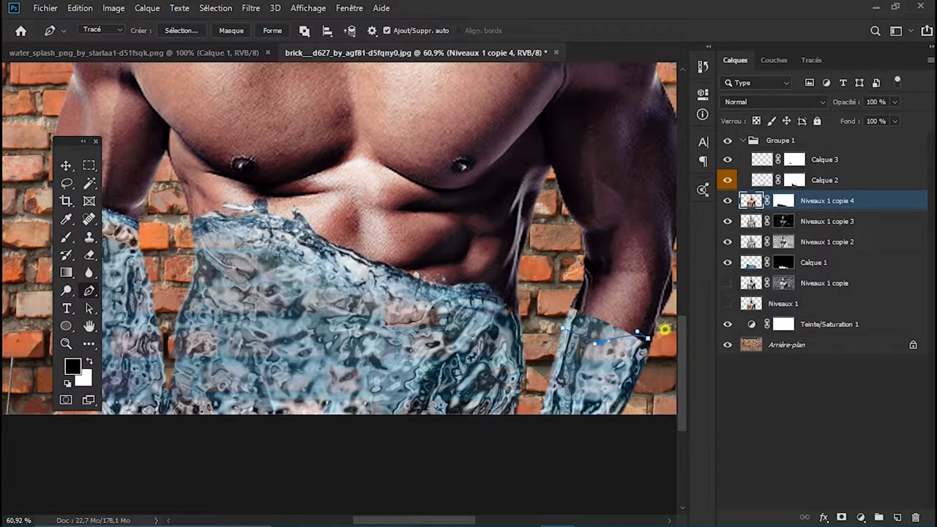
click(783, 200)
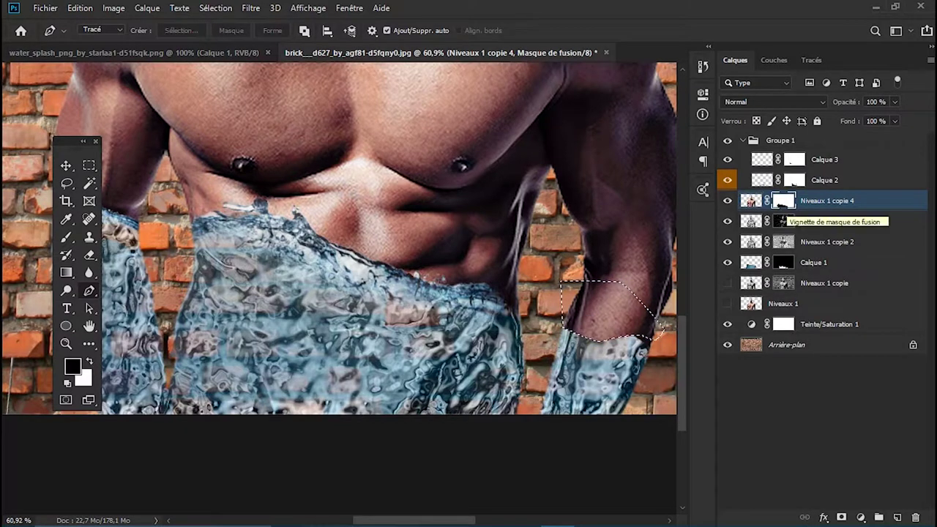
- Bring the splash from the water_splash document into the brick wall document
drag(513, 293, 575, 296)
click(134, 52)
click(66, 165)
mouse_move(329, 293)
mouse_down()
mouse_move(372, 236)
mouse_move(188, 162)
mouse_up()
- Scale the new splash to about 41.81%, rotate it ~6°, and place it on the right forearm
key(ctrl+t)
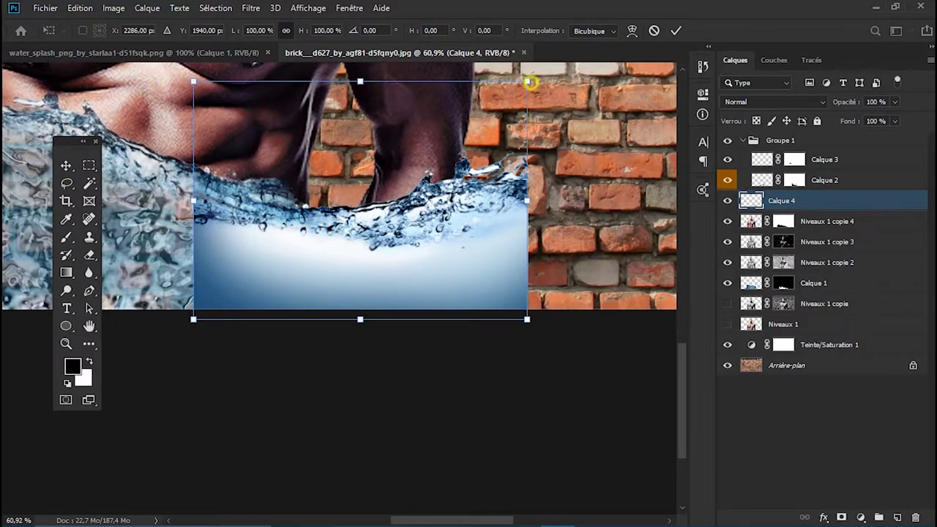
drag(528, 77, 449, 136)
drag(395, 178, 418, 213)
scroll(425, 219, up, 3)
scroll(425, 220, down, 3)
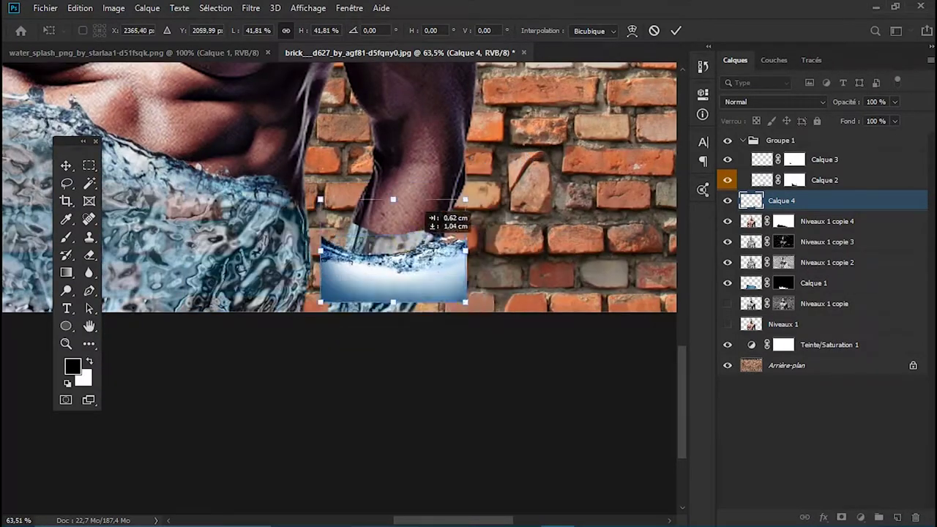
drag(366, 170, 402, 175)
scroll(396, 219, down, 3)
scroll(396, 220, up, 3)
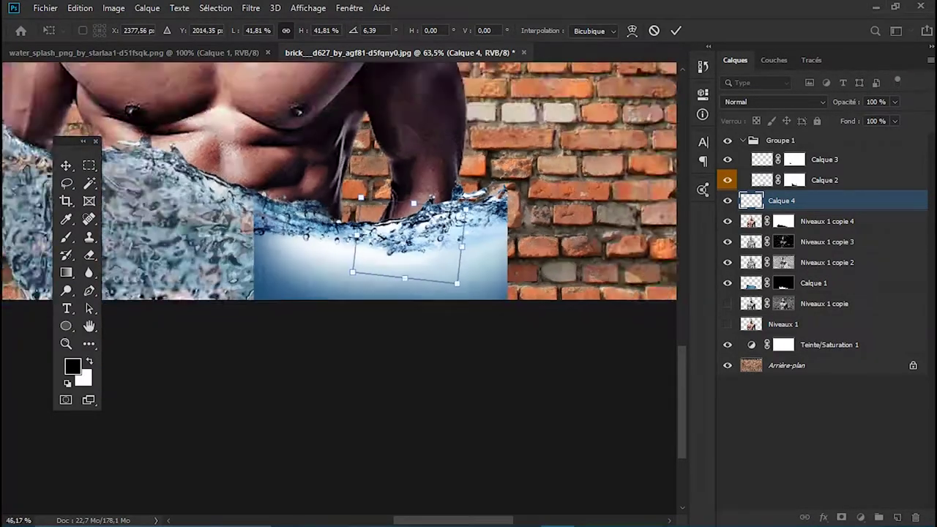
scroll(422, 260, up, 2)
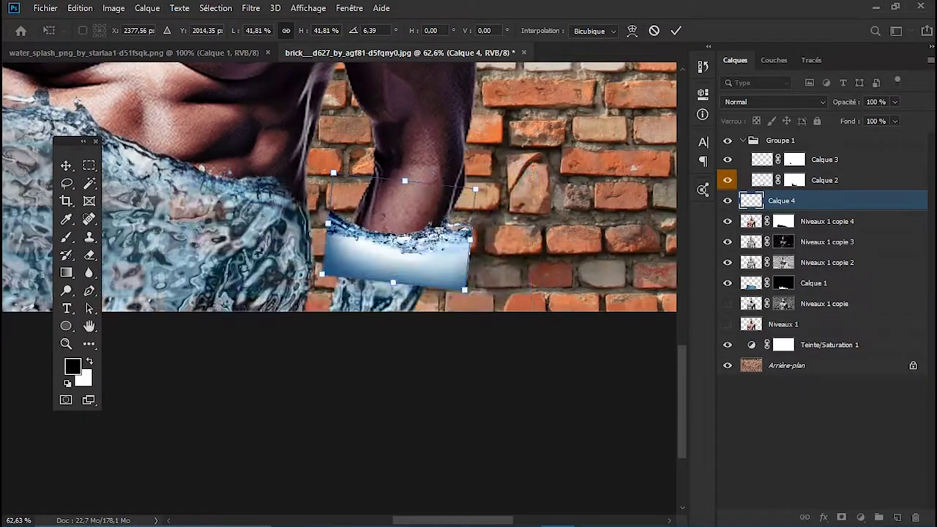
drag(492, 168, 465, 178)
- Warp the splash's left side and lower corners to wrap around the arm, and apply
right_click(429, 188)
click(469, 278)
drag(321, 195, 341, 216)
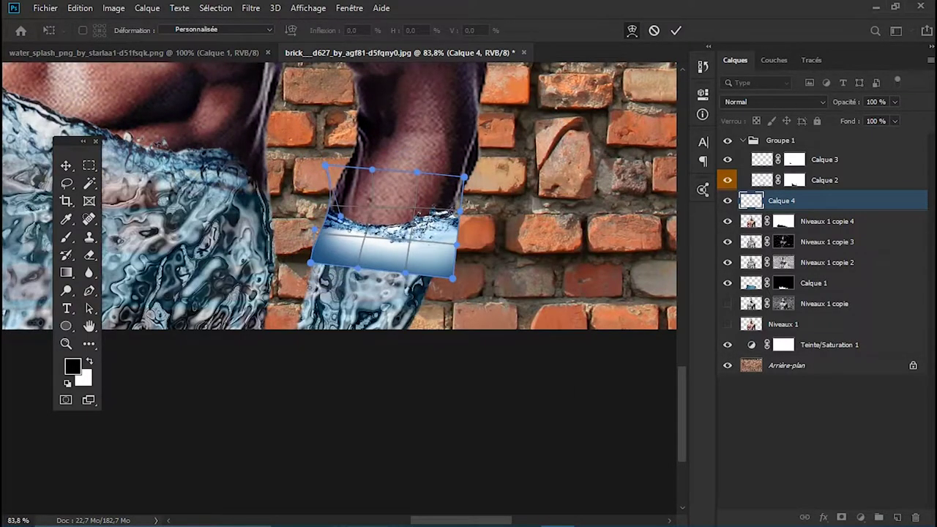
drag(453, 278, 435, 286)
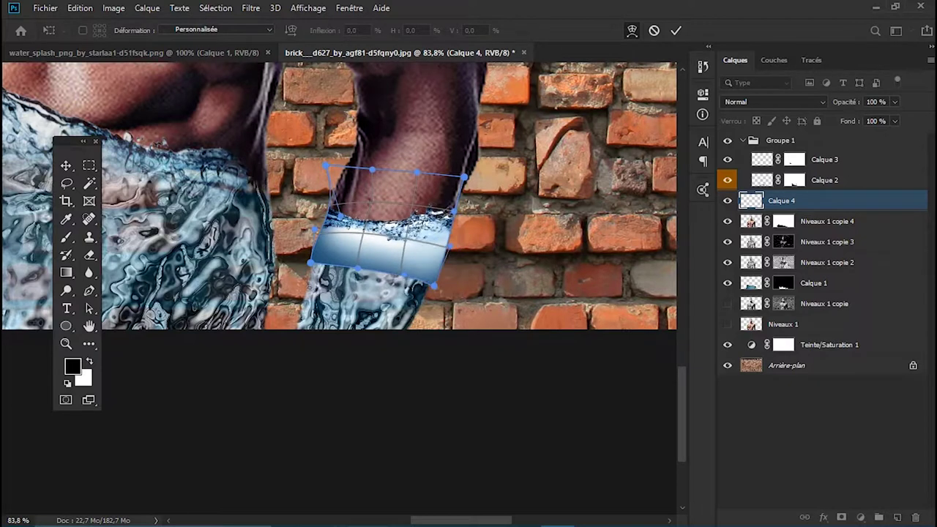
drag(311, 263, 308, 278)
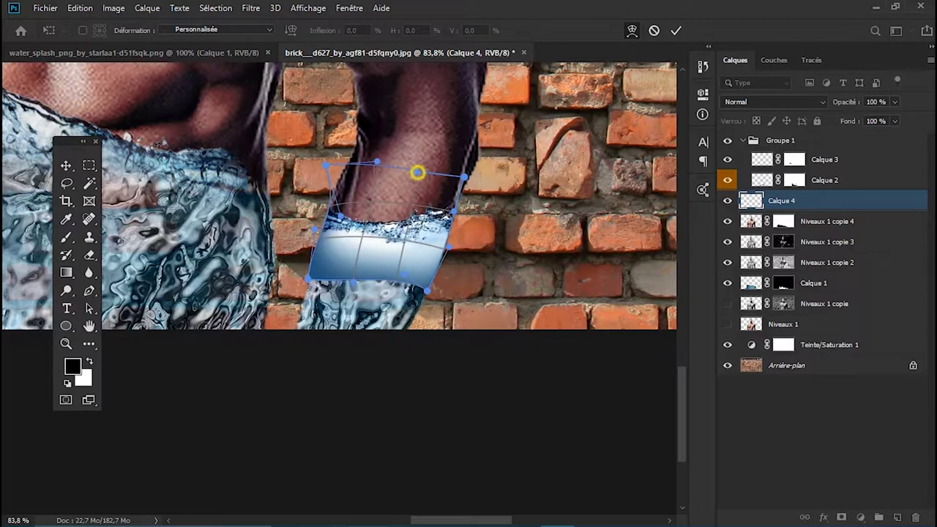
key(Return)
- Move Calque 4 to the top of Groupe 1, add a mask, and paint away its gradient at 20% opacity
scroll(373, 214, up, 3)
drag(781, 201, 793, 154)
click(842, 517)
key(b)
mouse_move(307, 278)
mouse_down()
mouse_move(264, 352)
mouse_move(392, 364)
mouse_move(476, 308)
mouse_up()
key(2)
mouse_move(293, 286)
mouse_down()
mouse_move(320, 303)
mouse_move(374, 292)
mouse_move(456, 329)
mouse_move(363, 280)
mouse_up()
scroll(301, 209, up, 2)
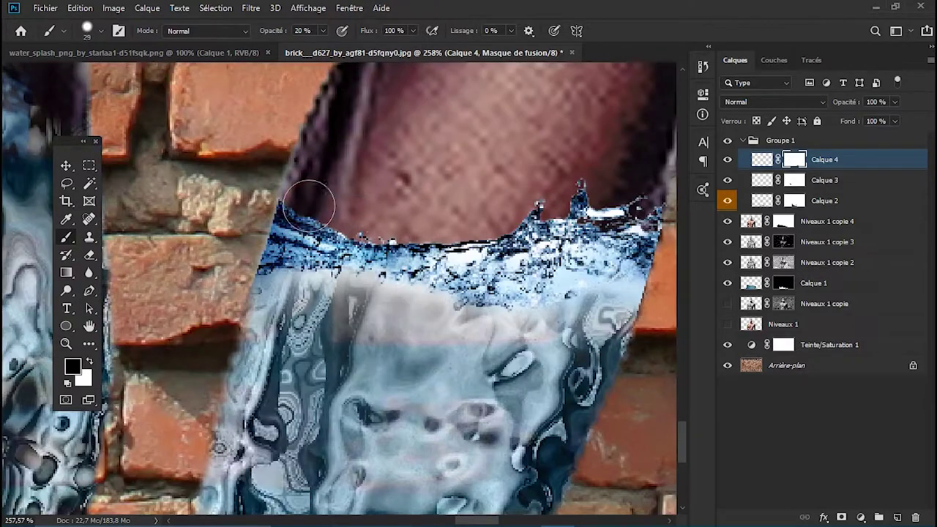
- Lower Calque 4's saturation to -19 with Hue/Saturation
key(5)
key([)
key([)
key([)
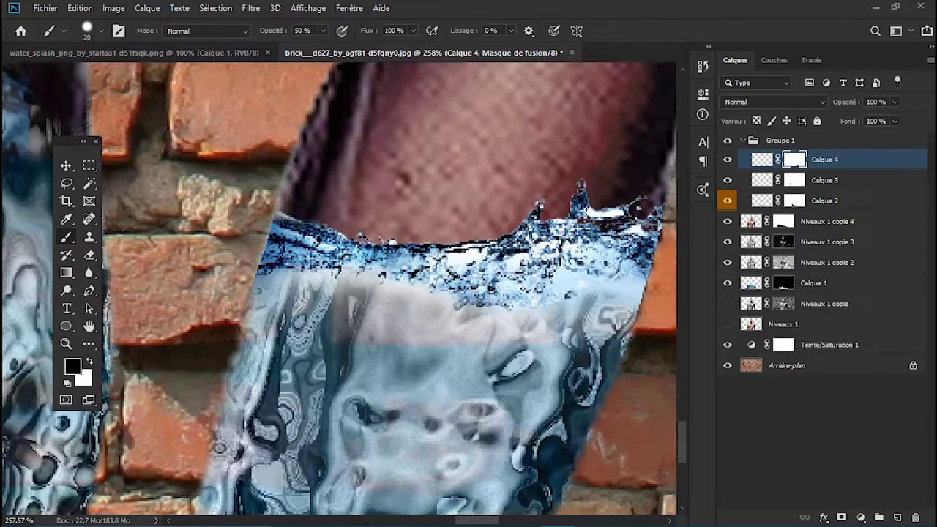
key(ctrl+0)
click(762, 159)
key(ctrl+u)
drag(210, 138, 208, 139)
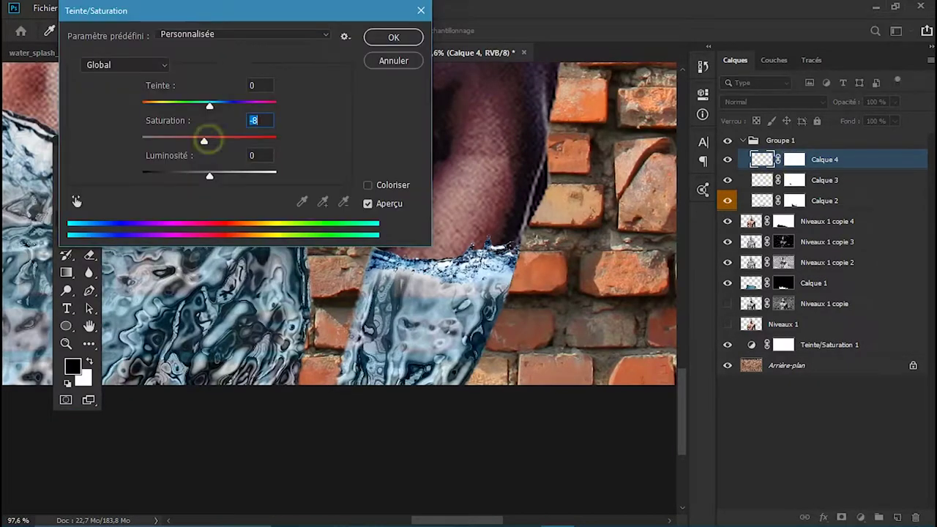
click(393, 37)
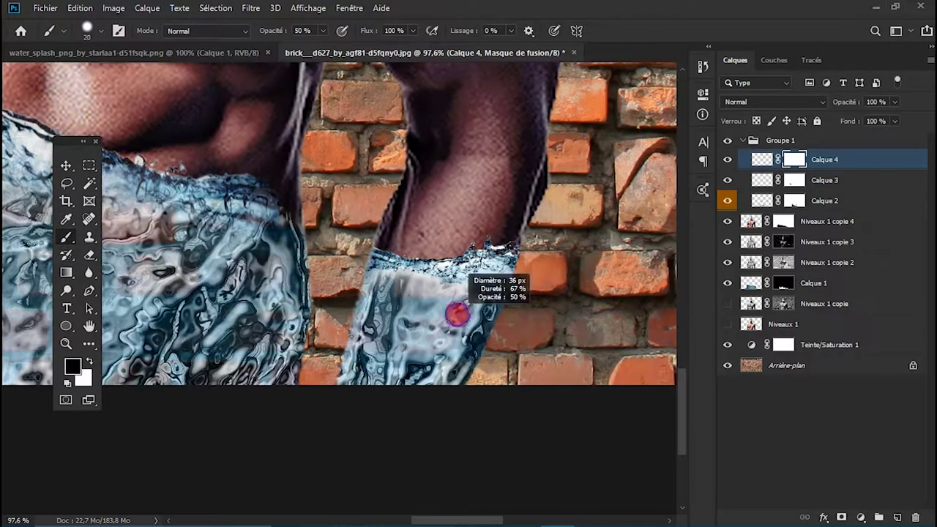
- Shift Calque 4's hue to +140 with Hue/Saturation
key(v)
scroll(464, 306, down, 1)
click(762, 159)
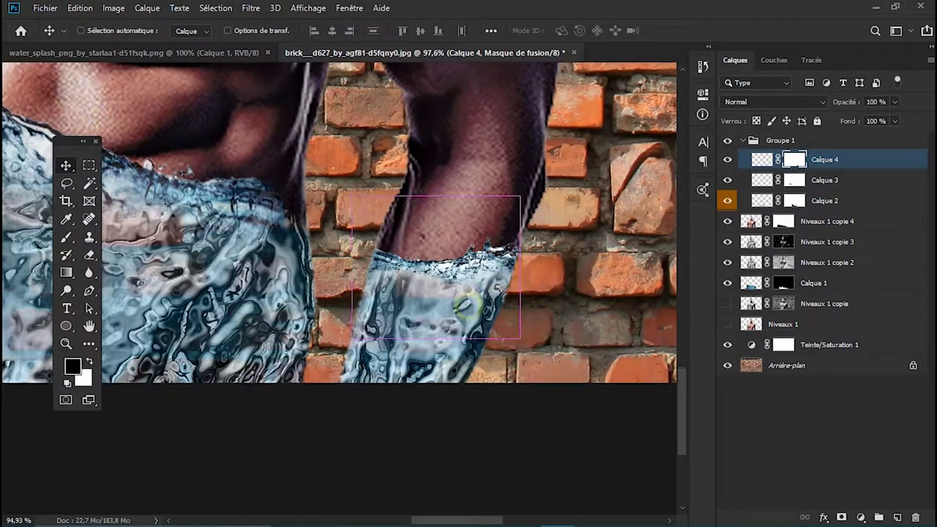
key(ctrl+u)
drag(209, 105, 266, 106)
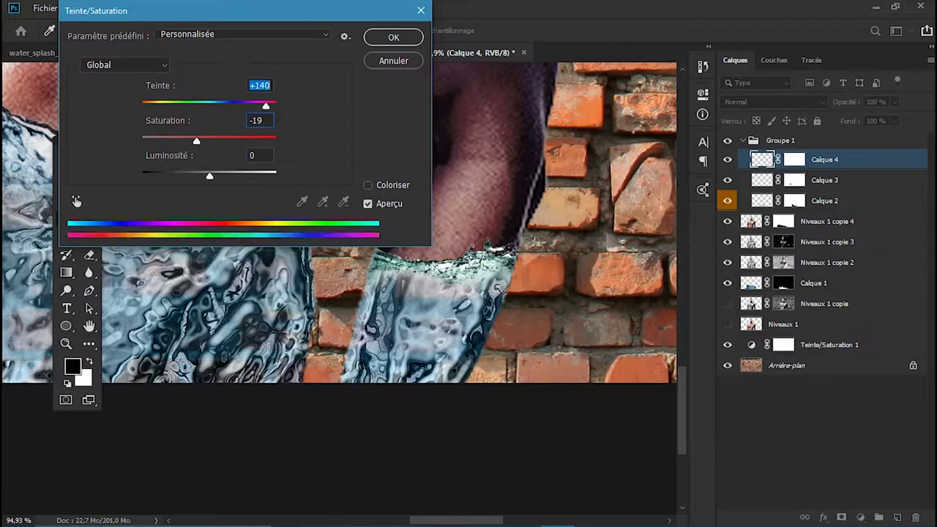
click(393, 37)
scroll(410, 330, down, 5)
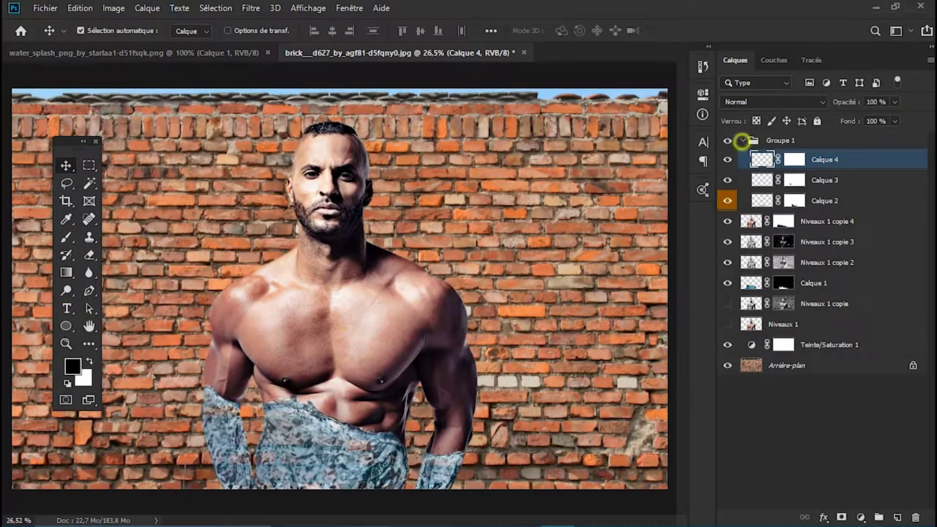
- Duplicate Groupe 1, move the copy below Niveaux 1 copie 2, merge it, and apply a small hue shift
click(743, 140)
click(780, 140)
key(ctrl+j)
drag(789, 140, 805, 229)
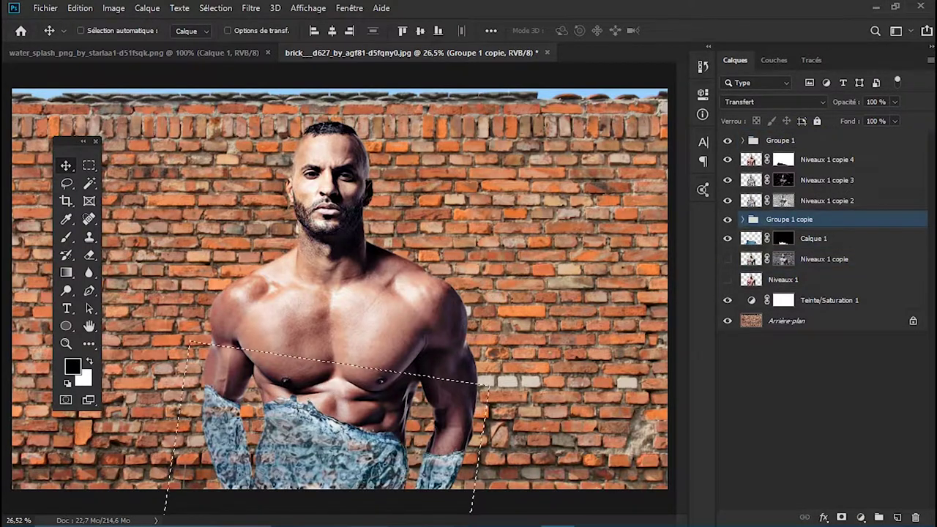
key(ctrl+e)
scroll(337, 308, up, 2)
key(ctrl+u)
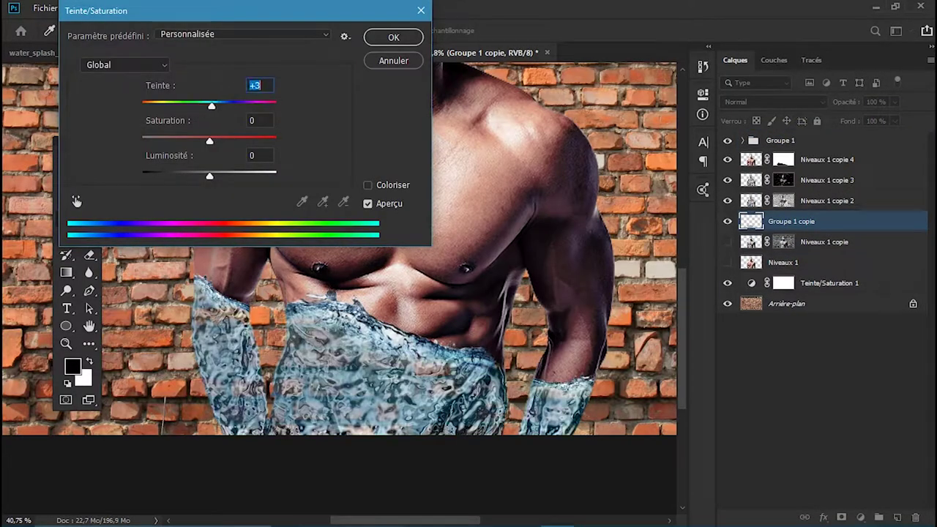
key(Return)
- Stamp the original Groupe 1 into a single merged layer, Calque 5
click(779, 140)
click(773, 102)
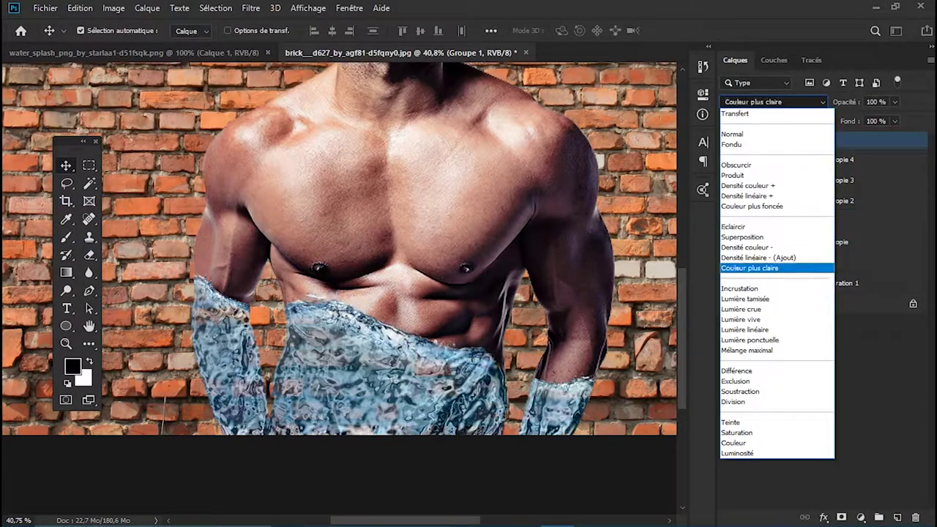
click(732, 134)
key(ctrl+shift+alt+n)
- Tint Calque 5 toward cyan with Teinte -27 and Saturation +18
key(ctrl+e)
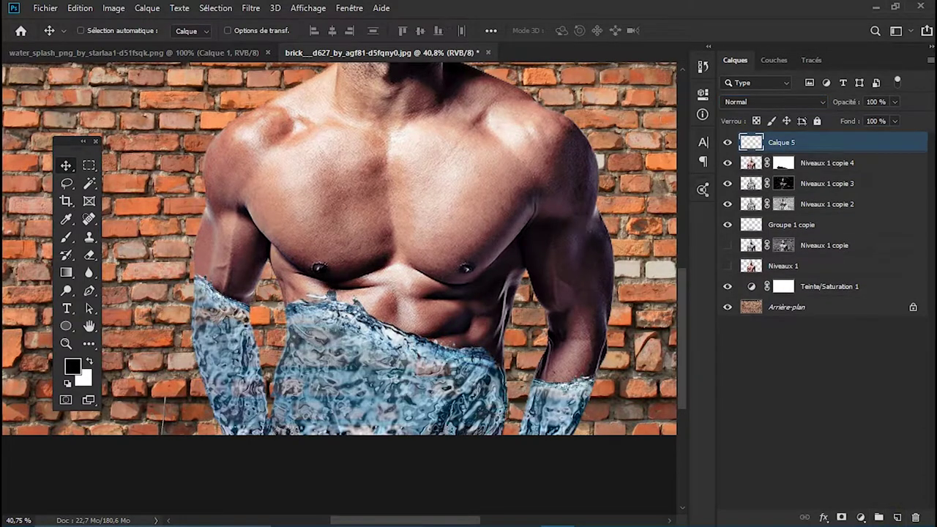
key(ctrl+u)
drag(210, 106, 191, 106)
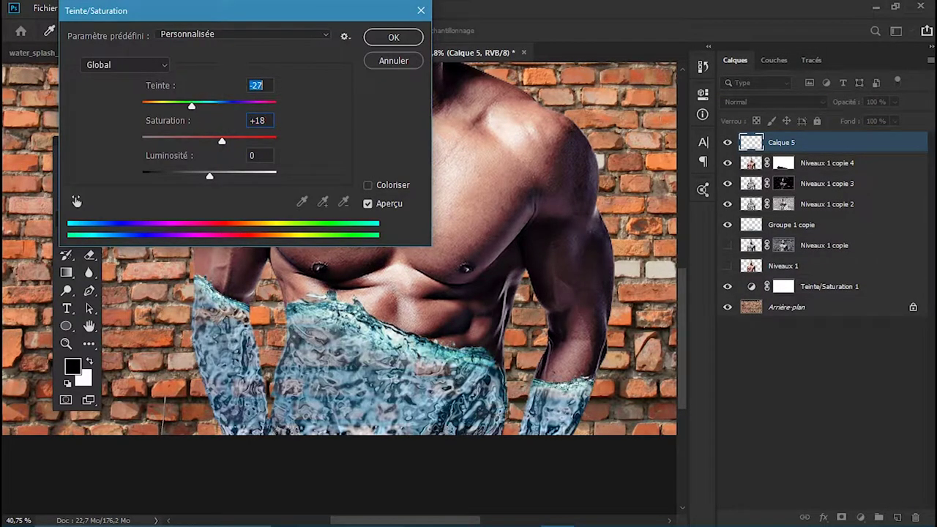
key(Return)
drag(407, 254, 407, 254)
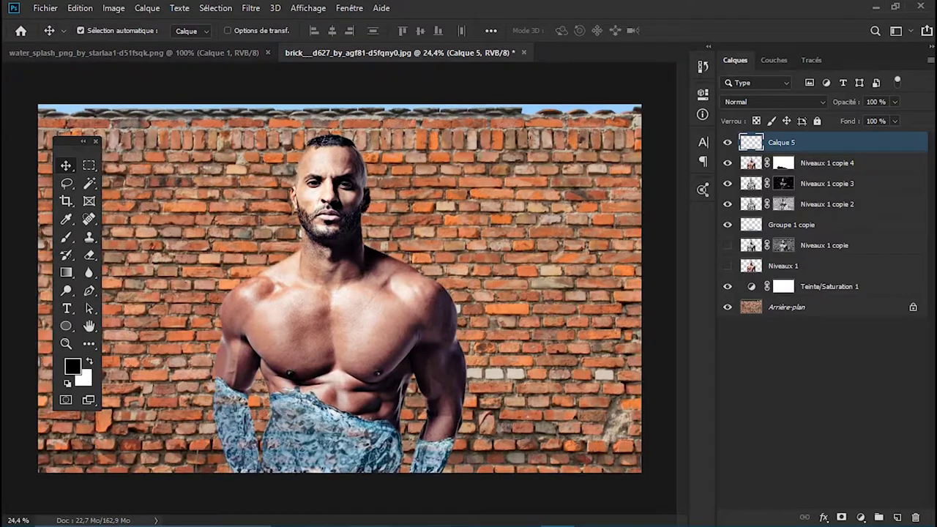
scroll(293, 366, up, 5)
scroll(513, 249, down, 8)
scroll(476, 280, up, 3)
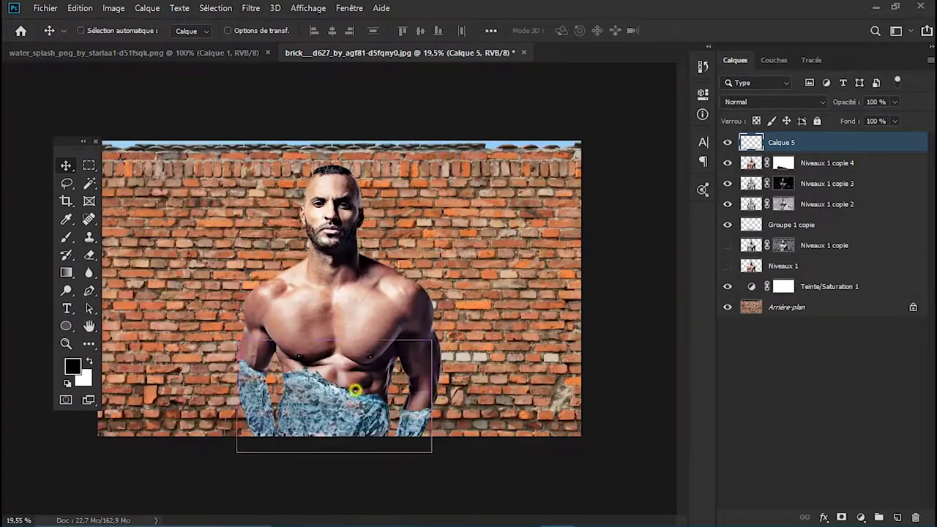
scroll(476, 279, up, 2)
- Add a Courbes layer clipped to Niveaux 1 copie 4 and nudge the red curve
click(828, 163)
click(860, 517)
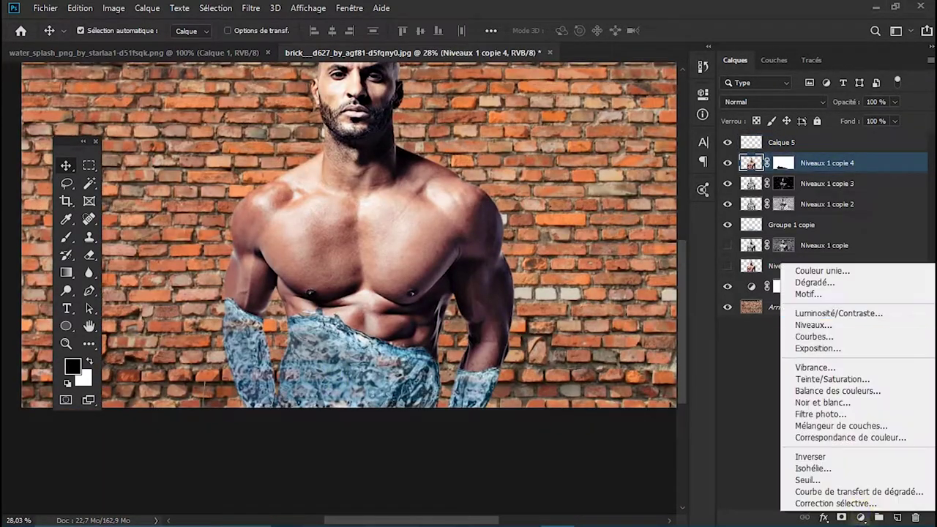
click(798, 337)
click(567, 153)
click(582, 176)
click(584, 322)
drag(605, 222, 612, 217)
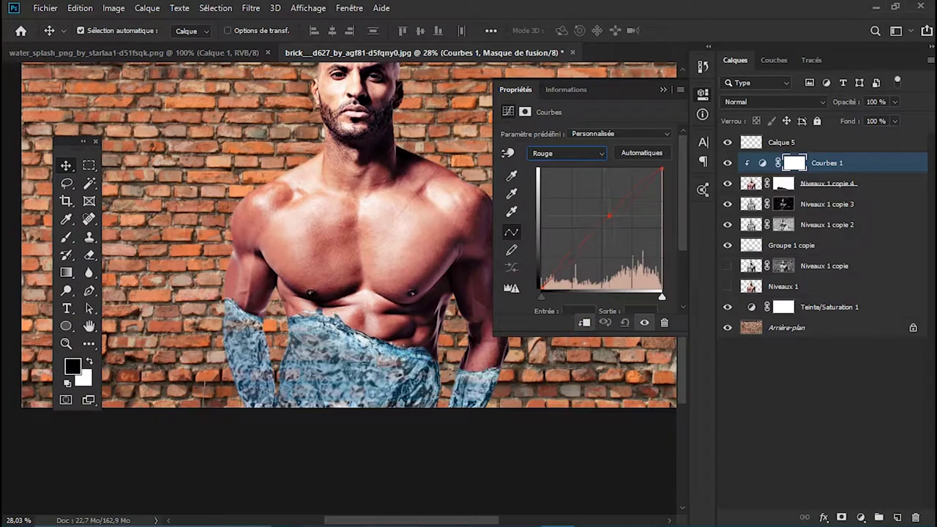
- Adjust the blue curve, then select the background layer Calque 0 for filtering
key(alt+5)
click(609, 220)
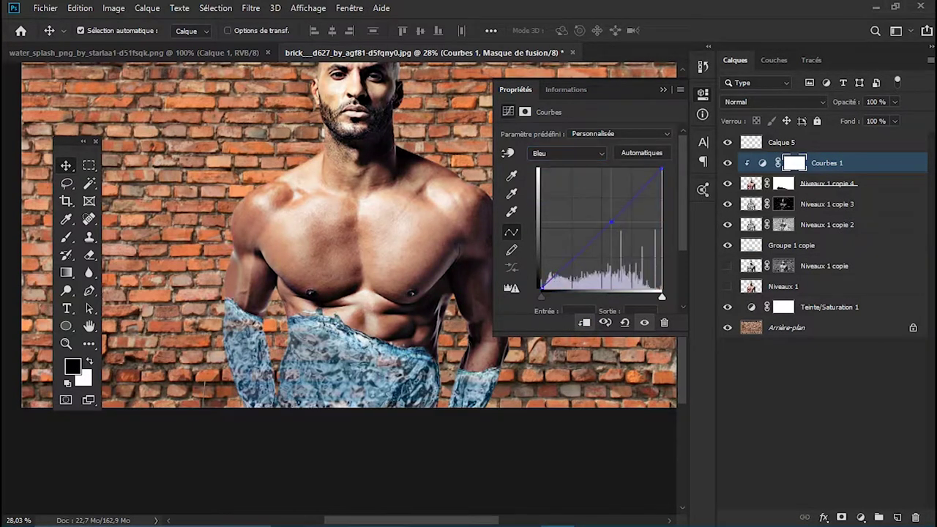
scroll(469, 263, down, 2)
scroll(469, 262, up, 1)
key(alt+comma)
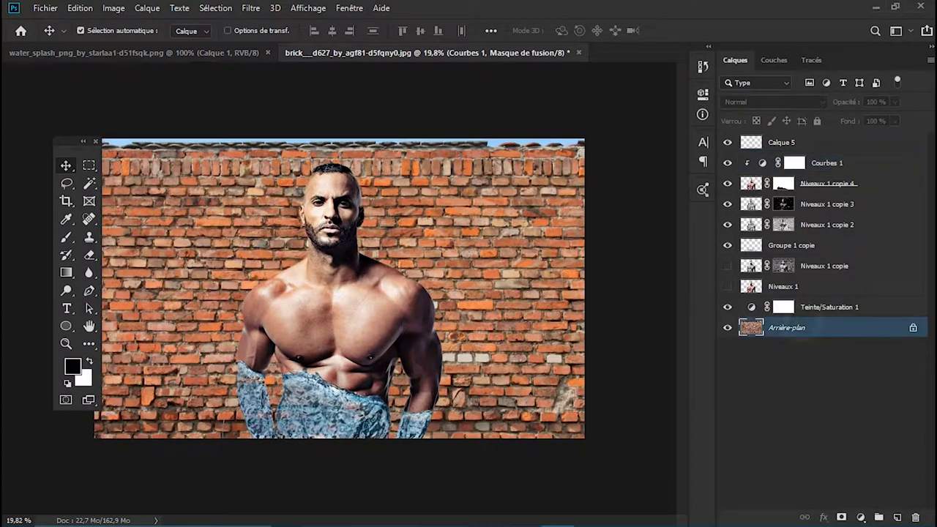
click(251, 8)
- Soften the brick wall layer with a 0.9-pixel Gaussian blur
click(439, 268)
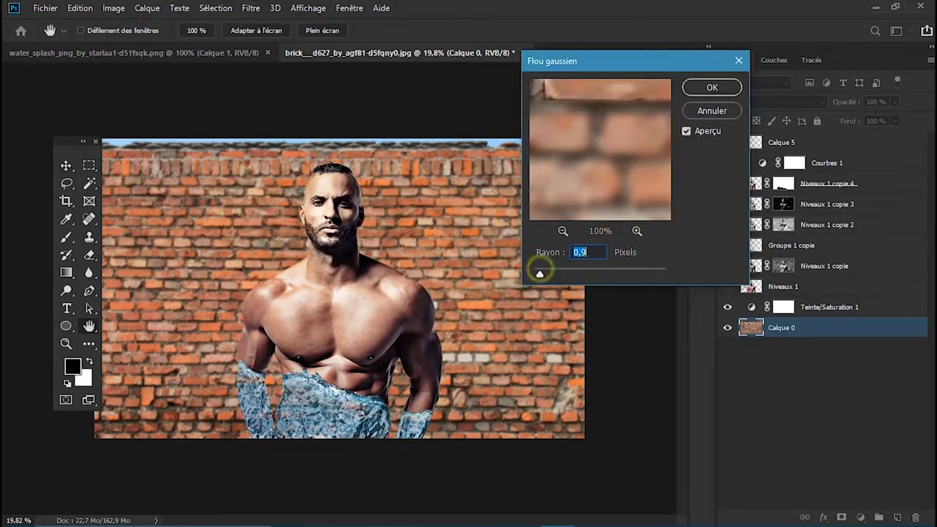
key(Return)
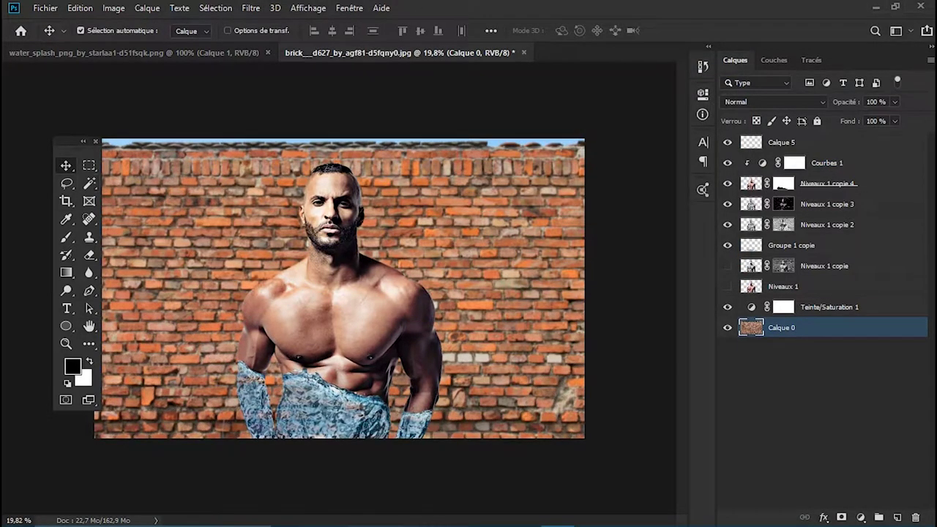
scroll(337, 290, up, 3)
scroll(337, 290, down, 3)
scroll(337, 289, down, 1)
- Stamp all visible layers into a new merged layer at the top of the stack
key(alt+period)
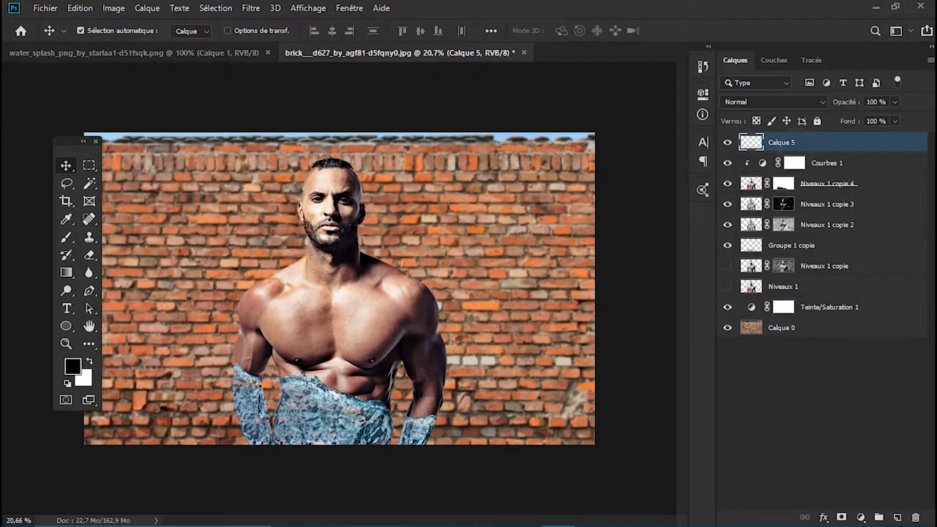
key(ctrl+shift+alt+e)
click(251, 8)
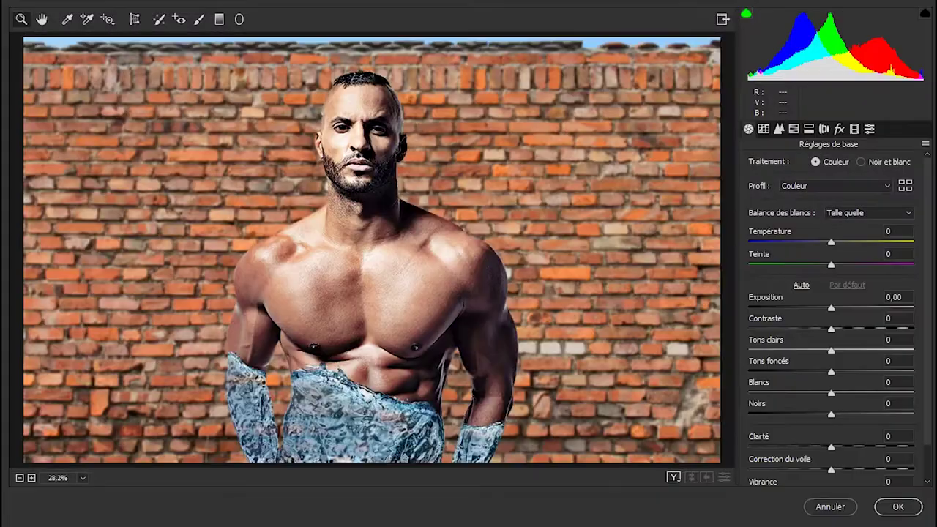
- In Camera Raw Basic, cool the white balance, lift exposure and shadows, blacks +24, clarity +7
drag(831, 242, 820, 243)
mouse_move(831, 307)
mouse_down()
mouse_move(840, 329)
mouse_move(797, 371)
mouse_move(835, 371)
mouse_up()
click(829, 393)
drag(832, 414, 851, 414)
drag(831, 447, 816, 447)
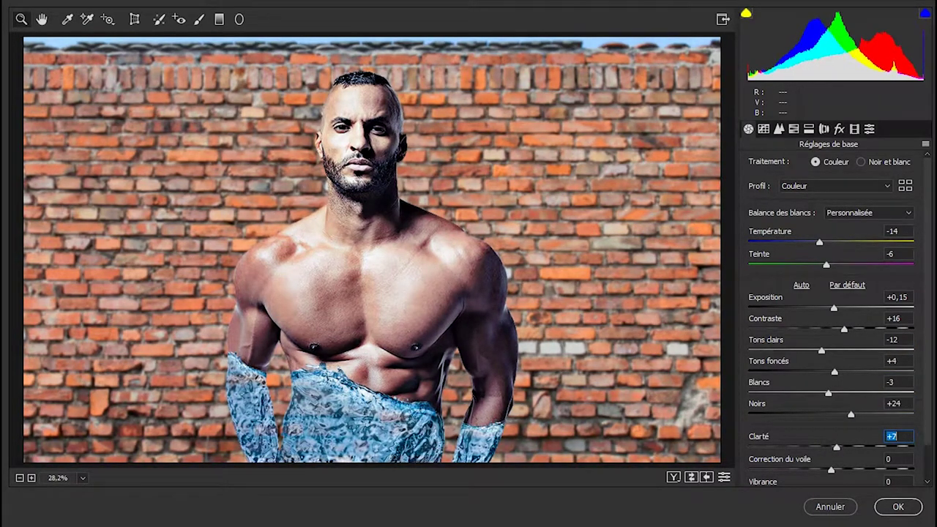
scroll(831, 315, down, 1)
- Set calibration red primary to −10/+22 and blue primary to +12/+7, then apply the grade
click(793, 129)
click(840, 129)
click(808, 129)
click(855, 129)
drag(836, 389, 756, 388)
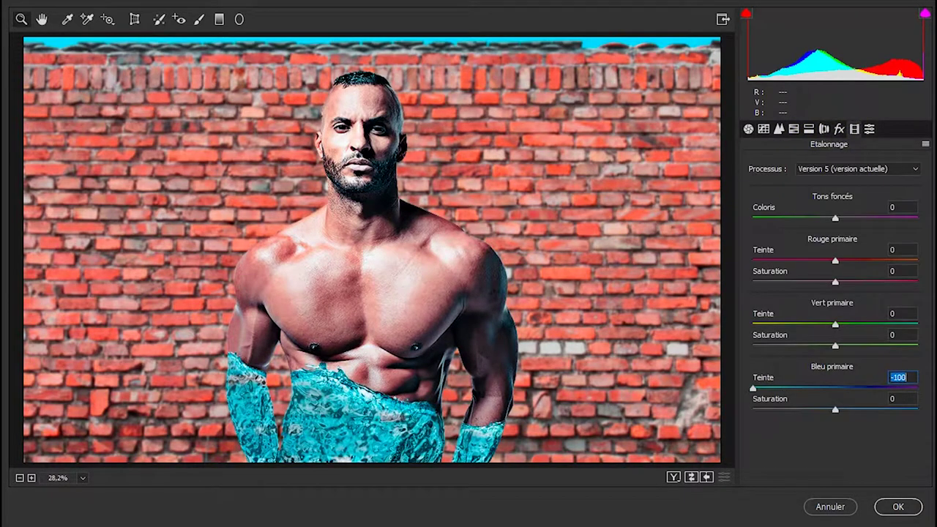
drag(836, 409, 774, 409)
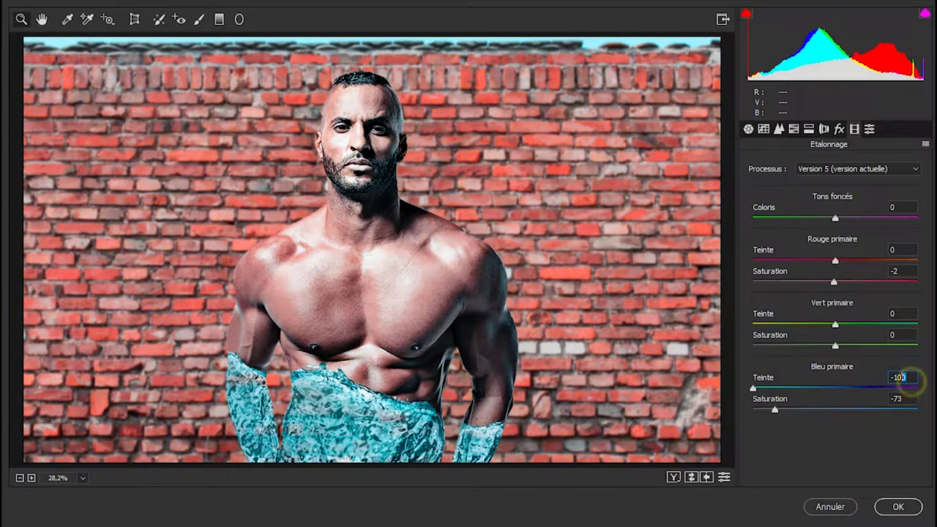
text(0)
key(Tab)
text(0)
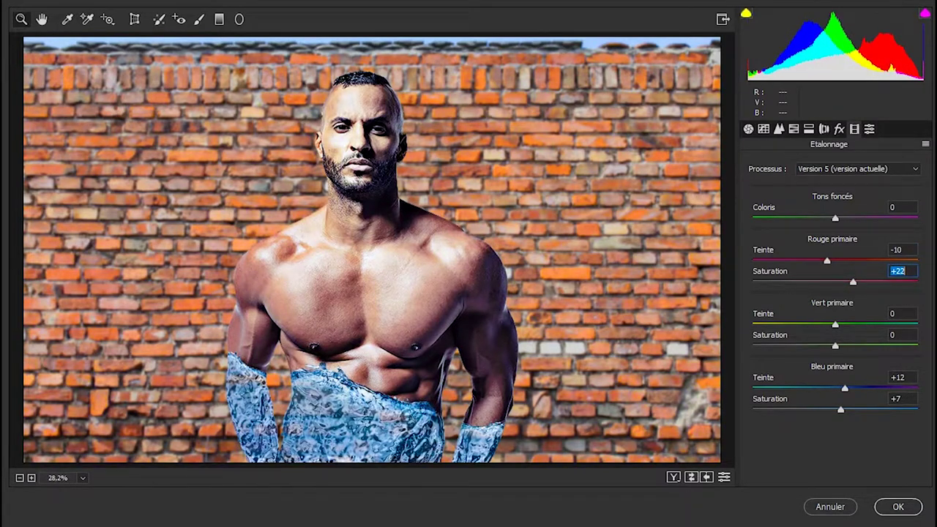
key(Return)
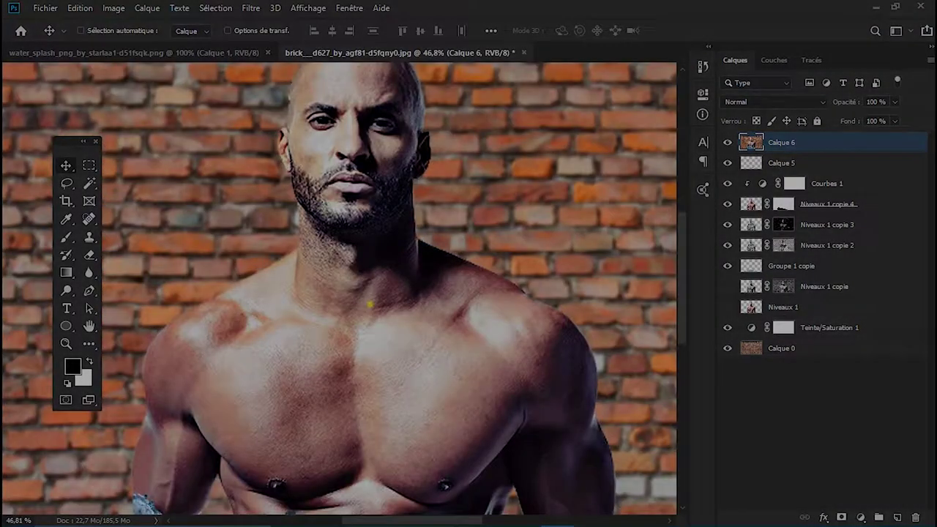